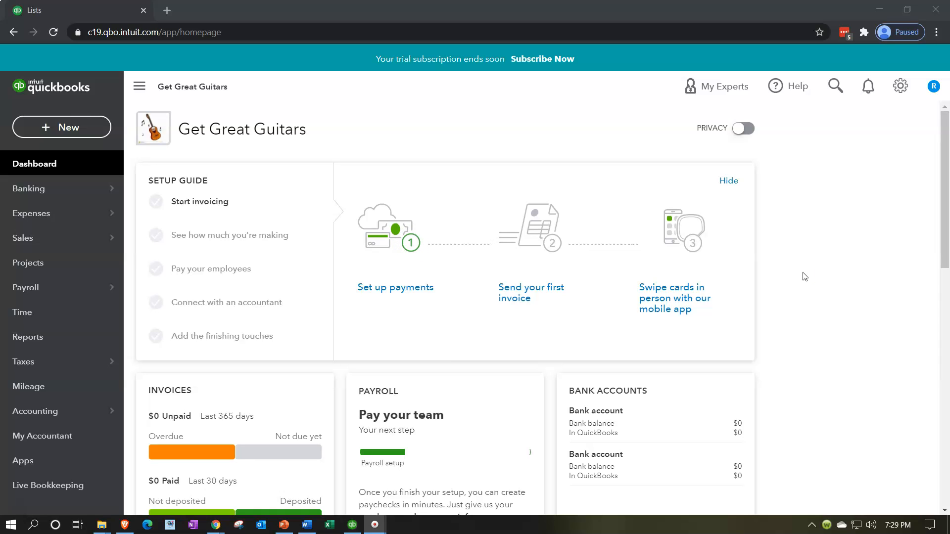
Open the company's bills and expenses settings for editing in Account and Settings
{"action": "left_click", "coordinate": [897, 89]}
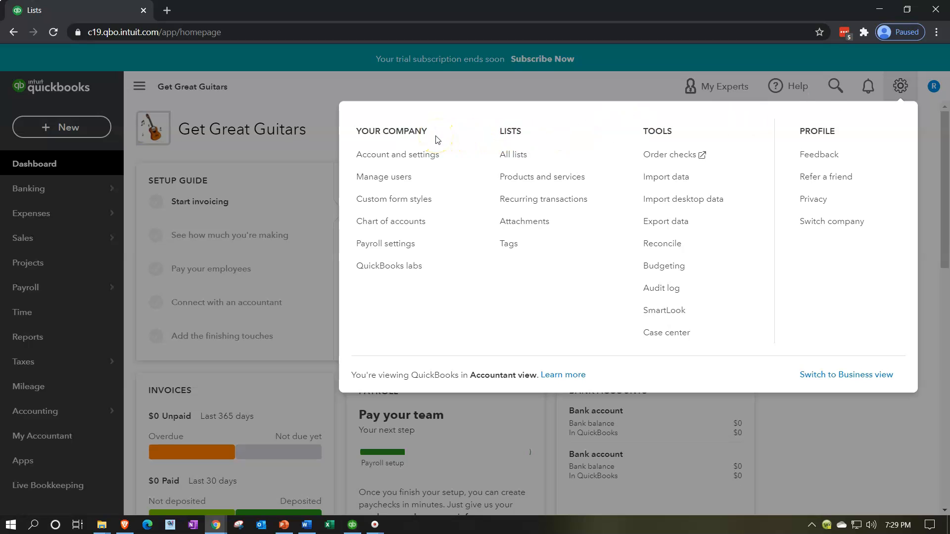
{"action": "left_click", "coordinate": [431, 157]}
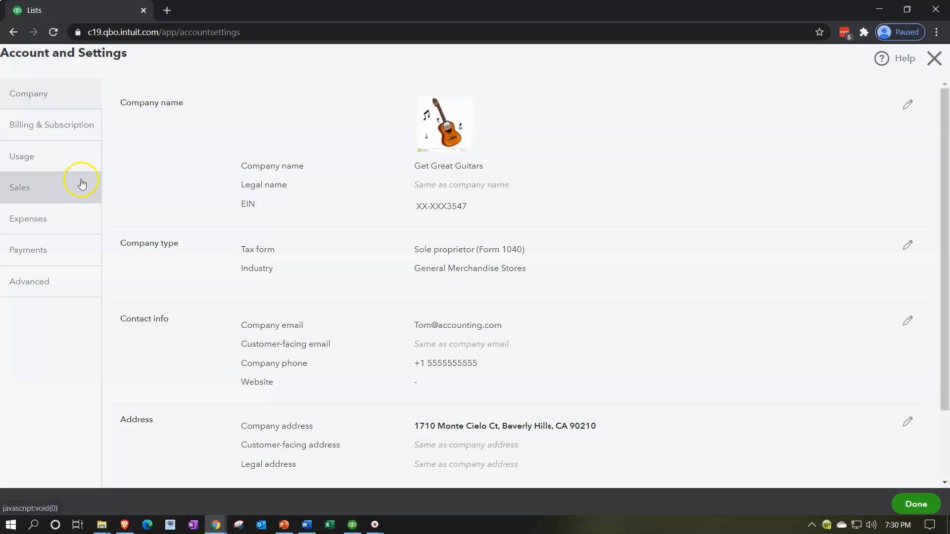
{"action": "left_click", "coordinate": [74, 231]}
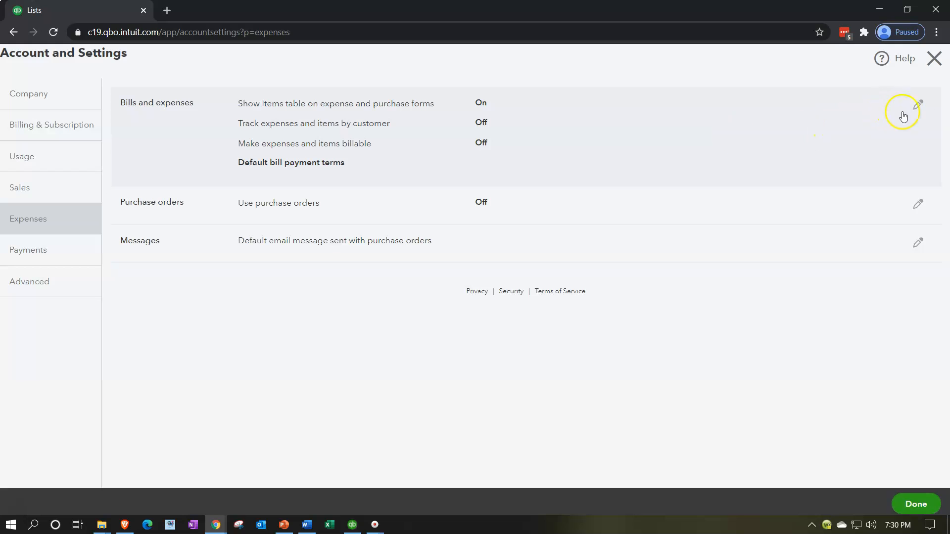
{"action": "left_click", "coordinate": [917, 106]}
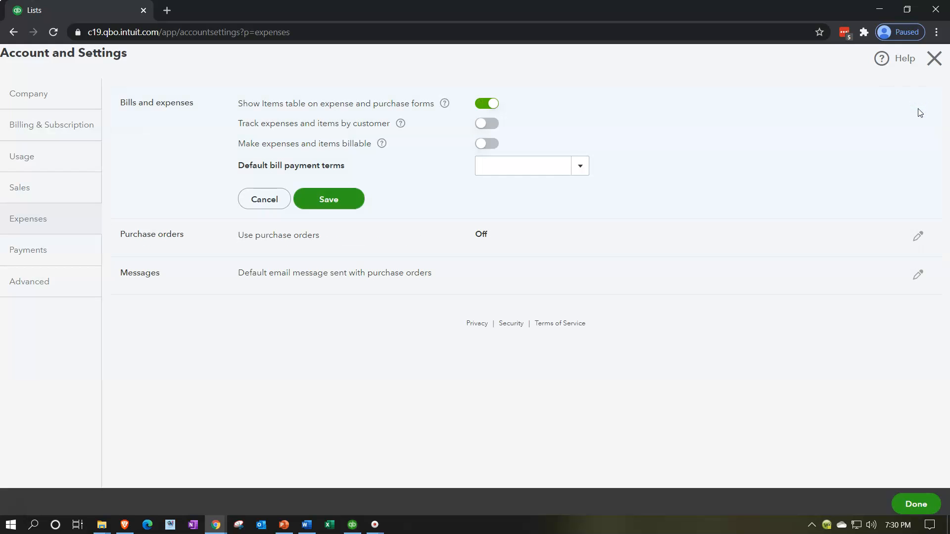
Read the help explanations for showing the items table, tracking expenses by customer, and making expenses and items billable
{"action": "left_click", "coordinate": [444, 103]}
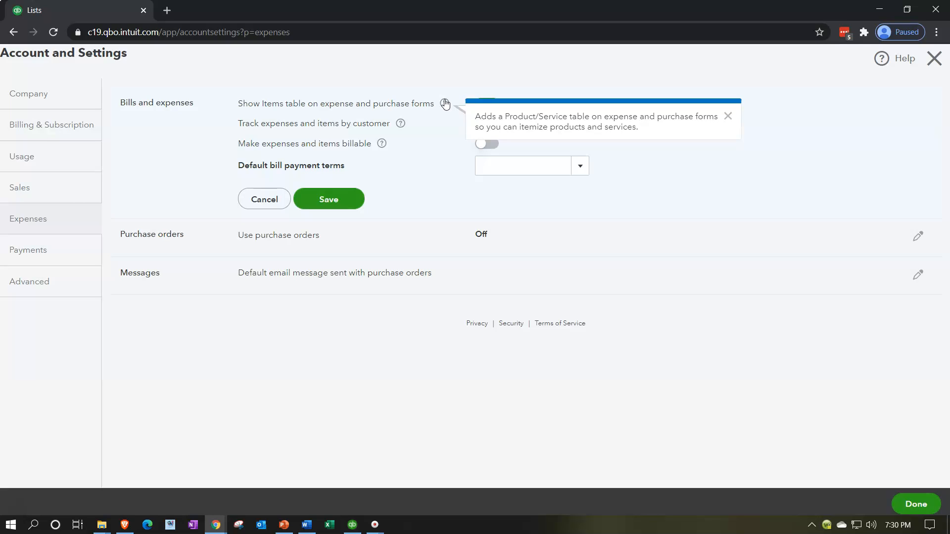
{"action": "left_click", "coordinate": [440, 147]}
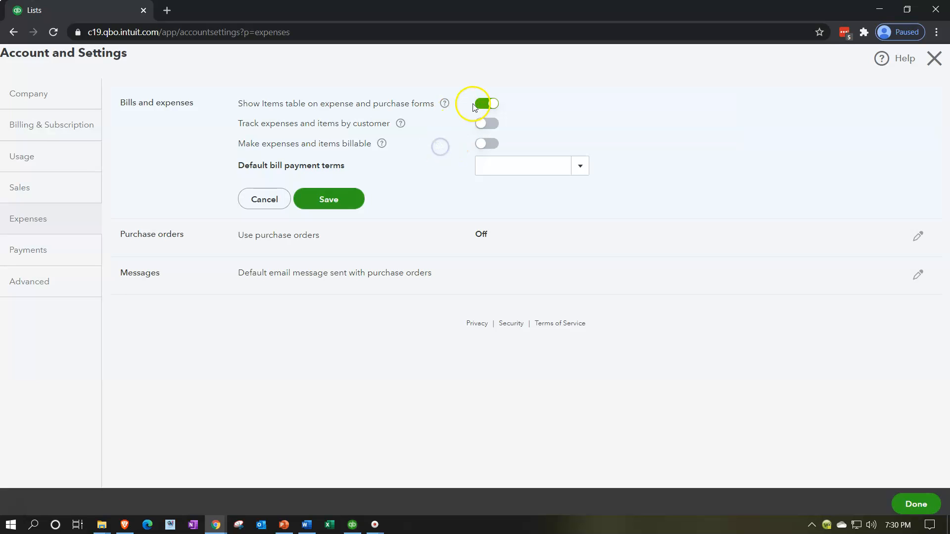
{"action": "left_click", "coordinate": [400, 126]}
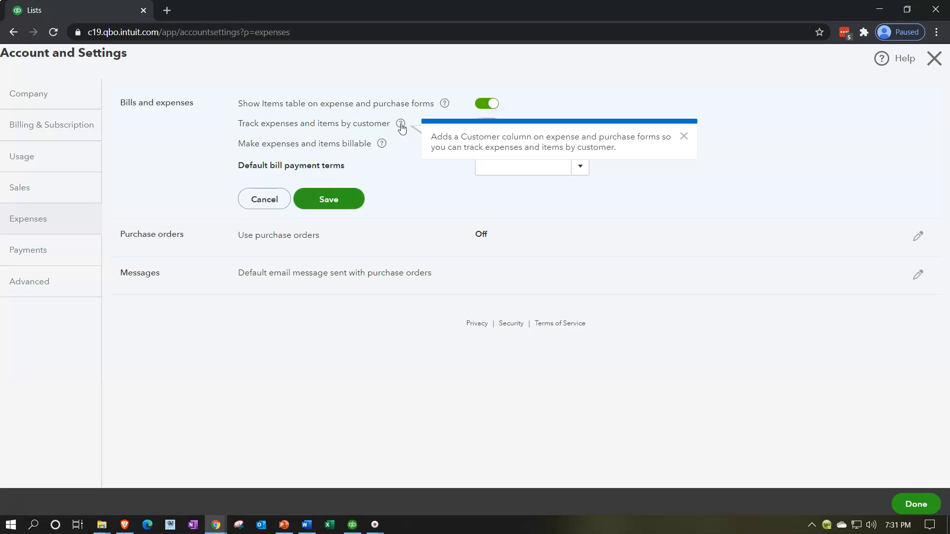
{"action": "left_click", "coordinate": [387, 145]}
{"action": "left_click", "coordinate": [380, 146]}
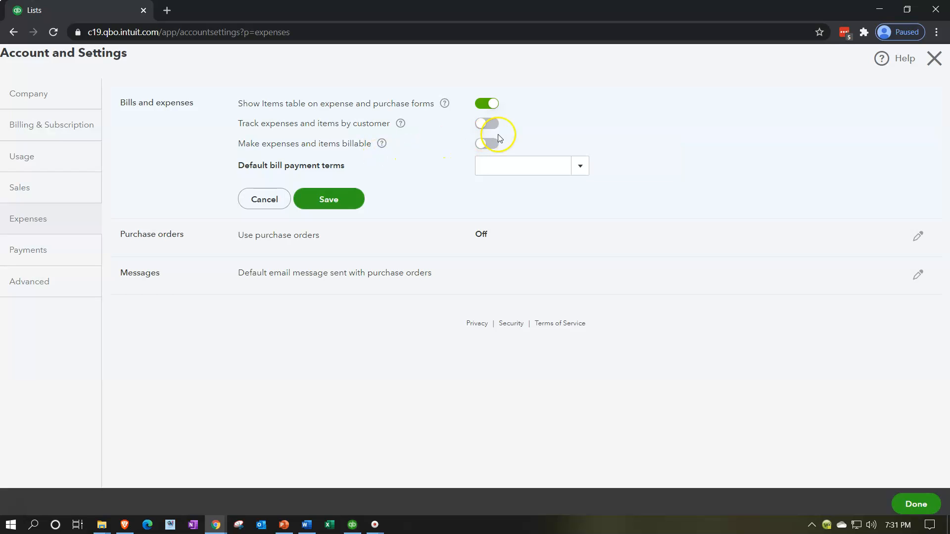
Preview the suboptions for making expenses and items billable, and leave the account settings without saving
{"action": "left_click", "coordinate": [485, 145]}
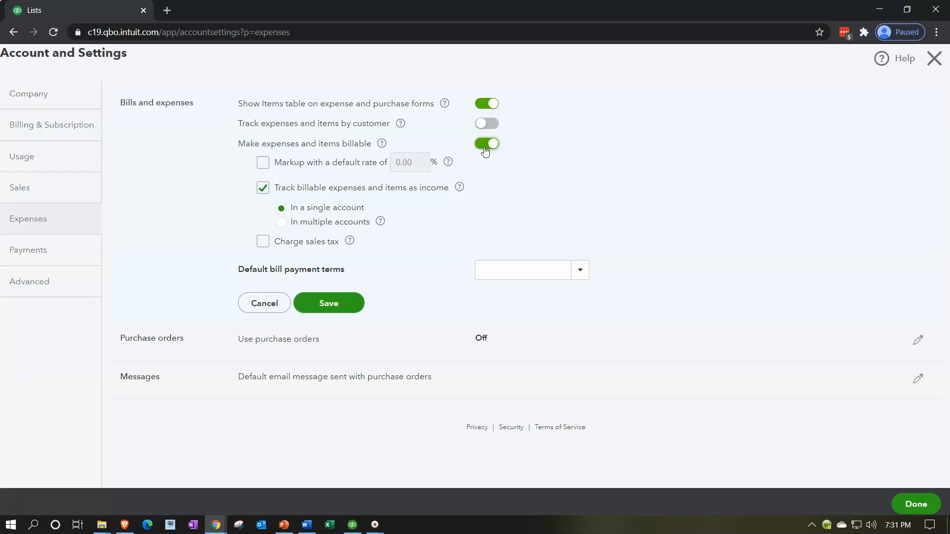
{"action": "left_click", "coordinate": [485, 145]}
{"action": "left_click", "coordinate": [935, 62]}
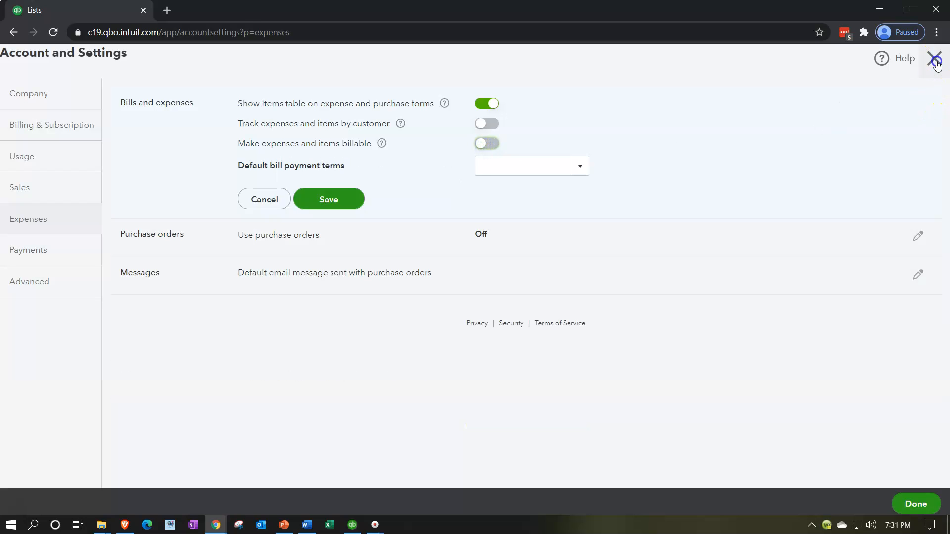
{"action": "left_click", "coordinate": [551, 307]}
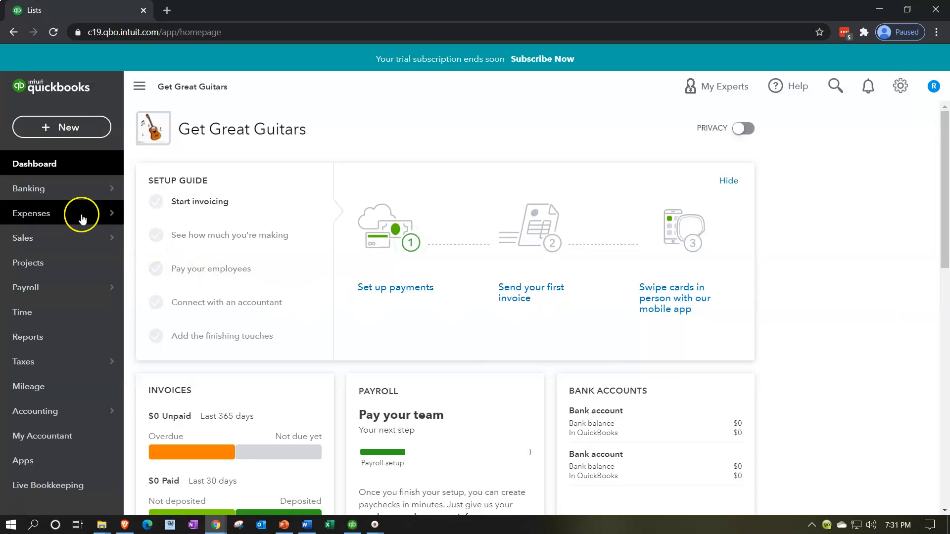
Open a new vendor bill to examine its category and item details tables, and close it without entering anything
{"action": "left_click", "coordinate": [52, 127]}
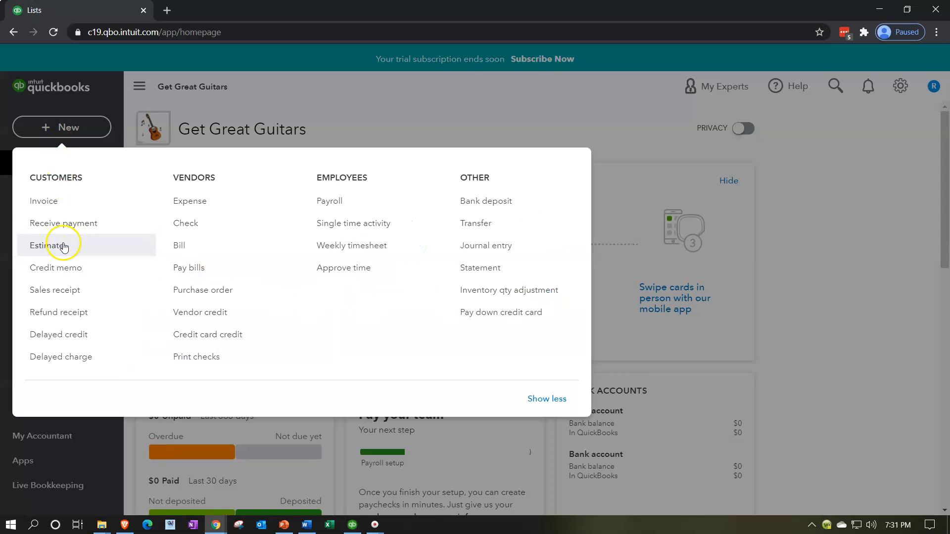
{"action": "left_click", "coordinate": [178, 244]}
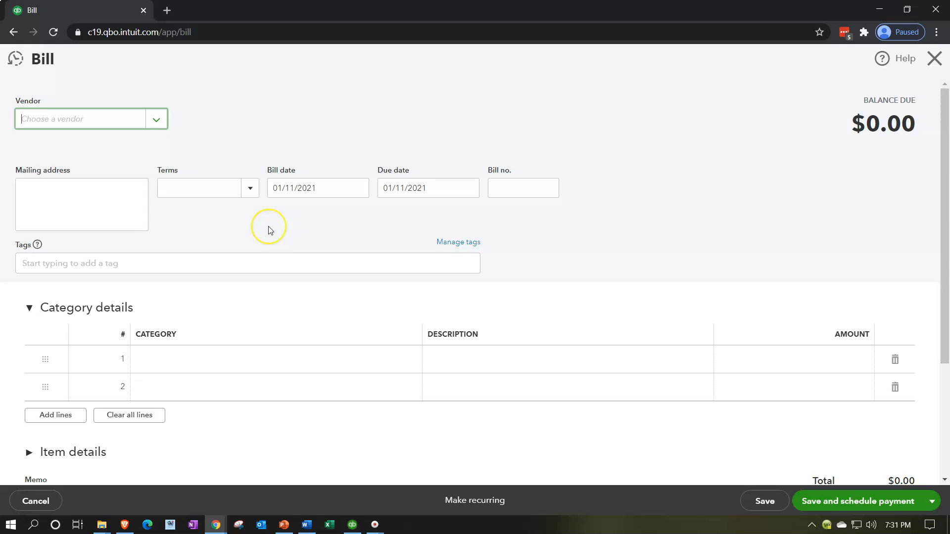
{"action": "scroll", "coordinate": [269, 228], "scroll_direction": "down", "scroll_amount": 3}
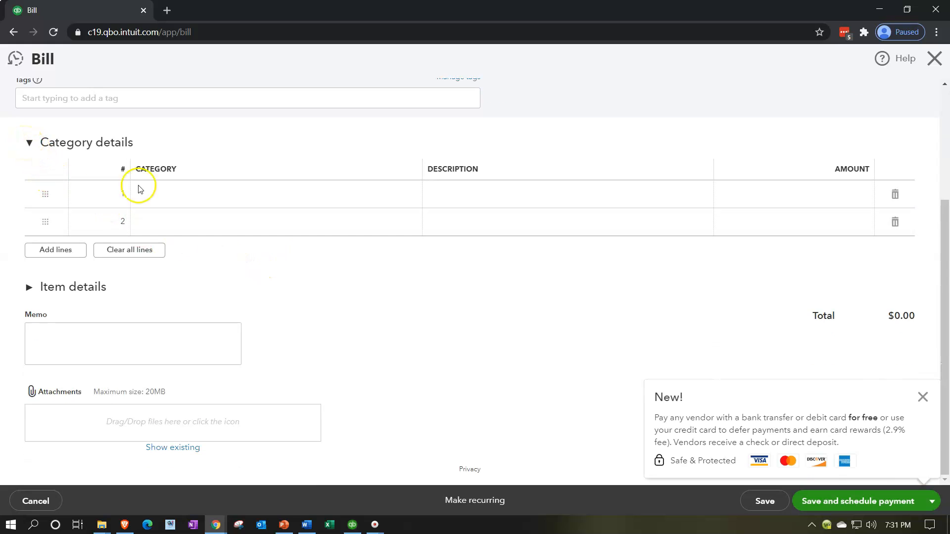
{"action": "left_click", "coordinate": [174, 194]}
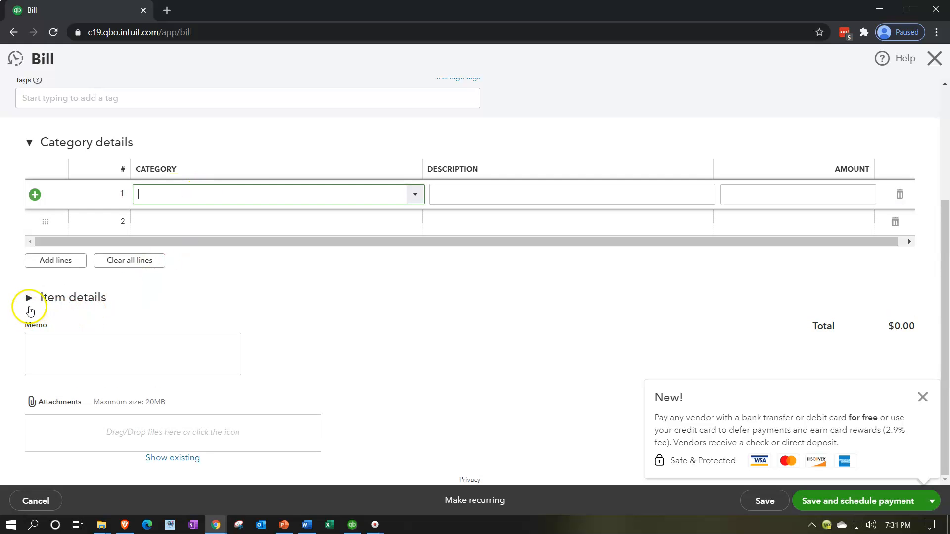
{"action": "left_click", "coordinate": [31, 306]}
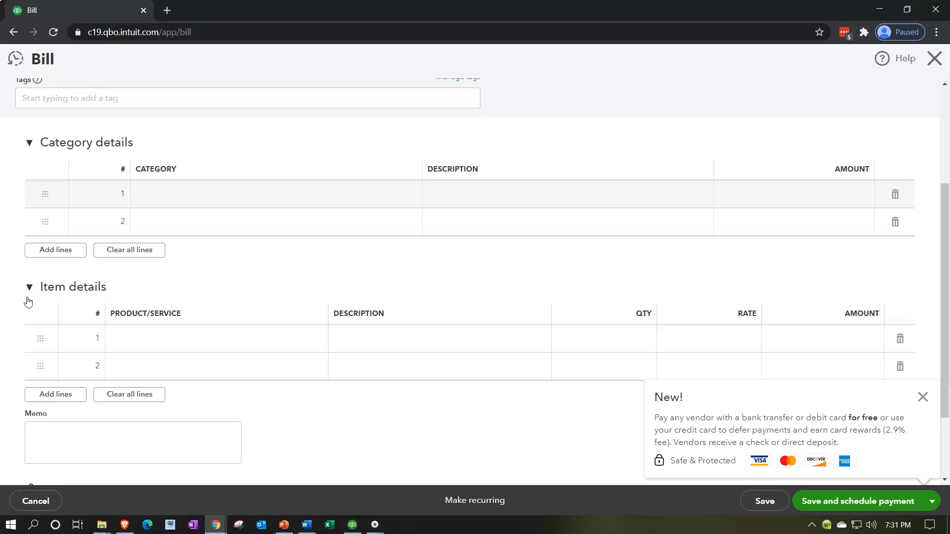
{"action": "left_click", "coordinate": [28, 289]}
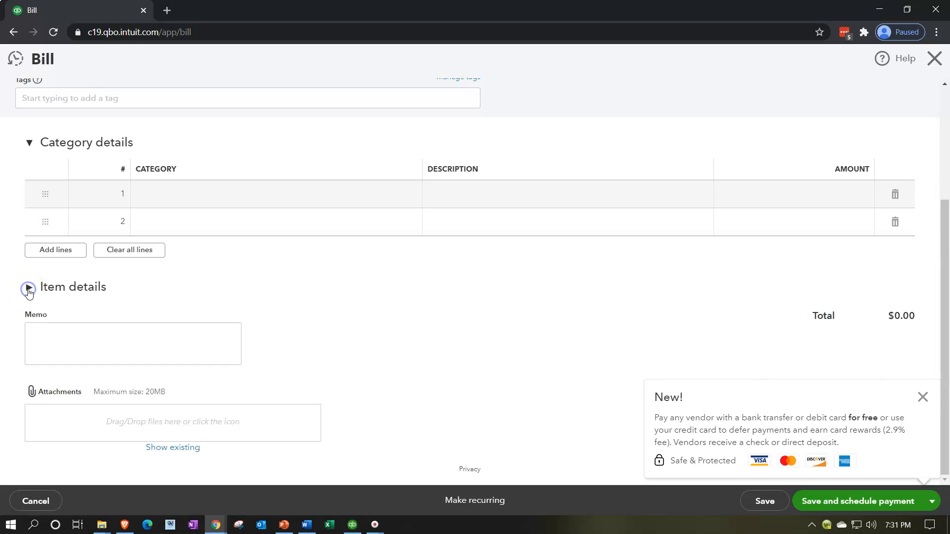
{"action": "scroll", "coordinate": [650, 282], "scroll_direction": "up", "scroll_amount": 3}
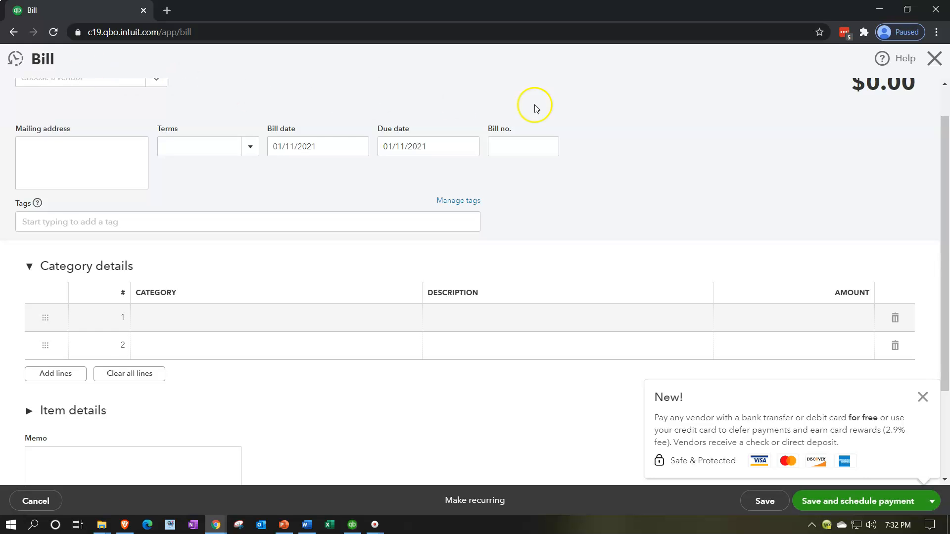
{"action": "left_click", "coordinate": [933, 61]}
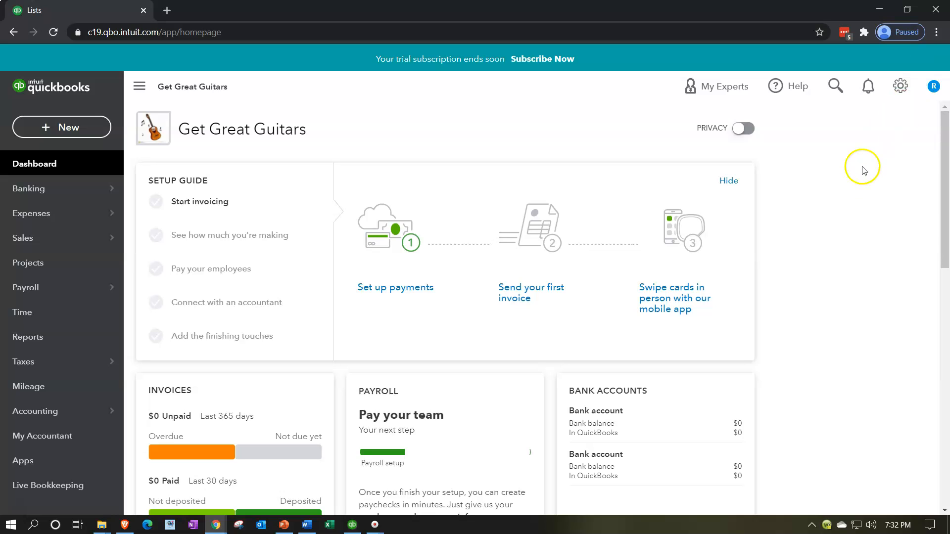
Turn on making expenses and items billable in the company's bills and expenses settings
{"action": "left_click", "coordinate": [900, 87]}
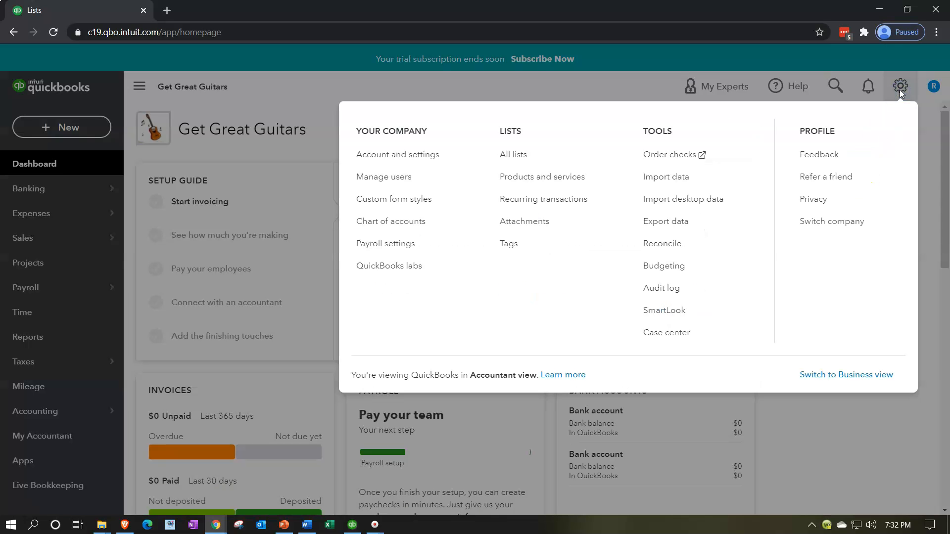
{"action": "left_click", "coordinate": [365, 153]}
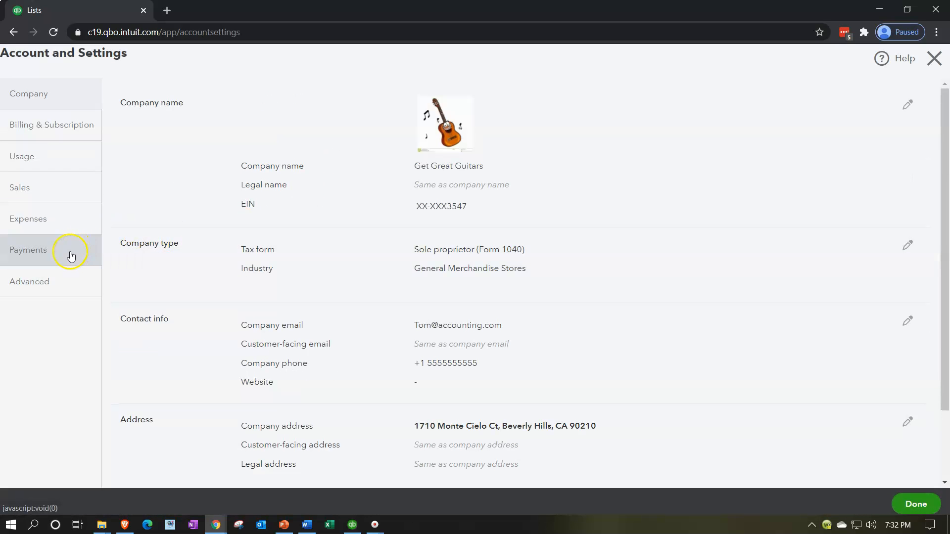
{"action": "left_click", "coordinate": [58, 226]}
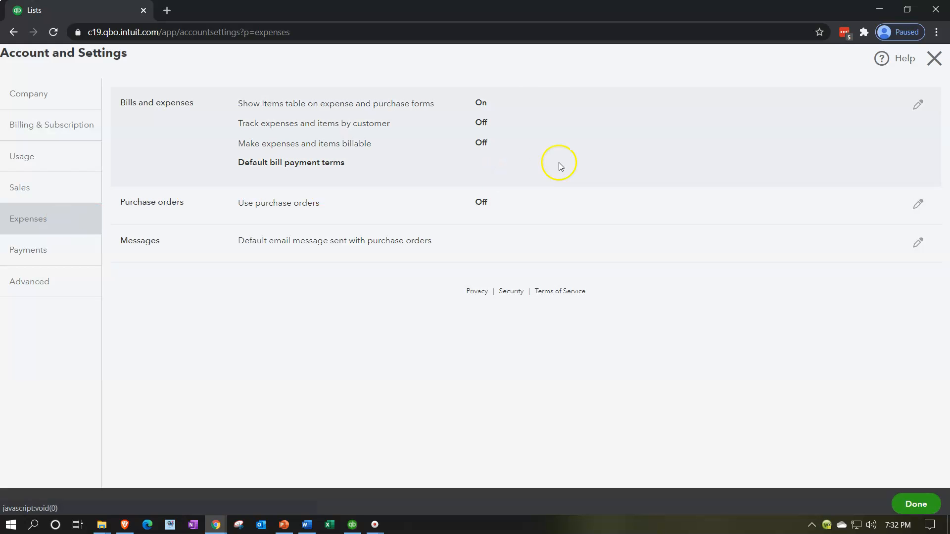
{"action": "left_click", "coordinate": [916, 105]}
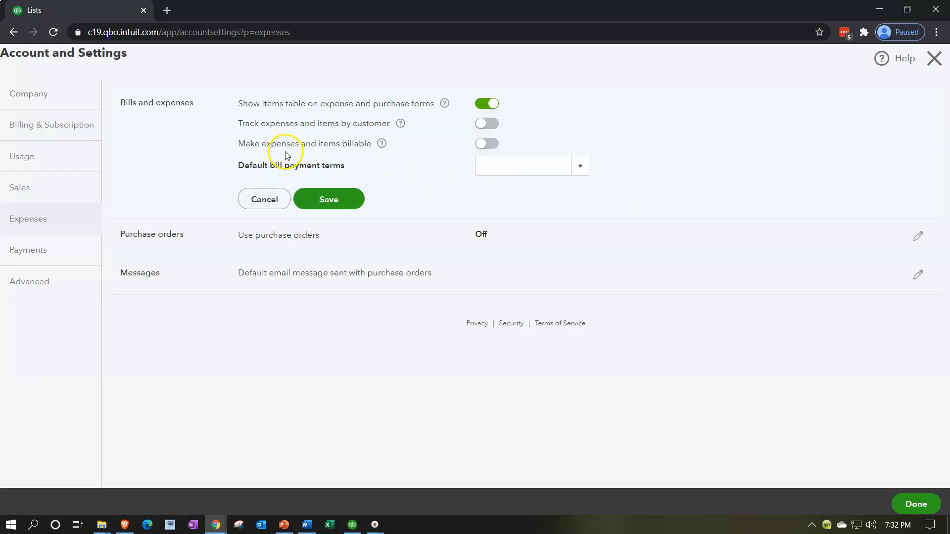
{"action": "left_click", "coordinate": [479, 144]}
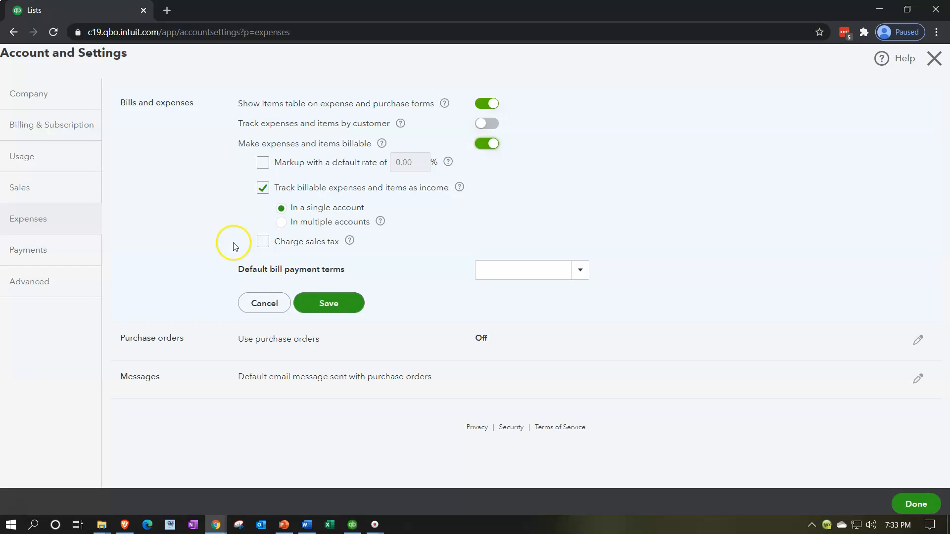
Set the default bill payment terms to Net 30 and save the settings, accepting expense and item tracking by customer
{"action": "left_click", "coordinate": [584, 275]}
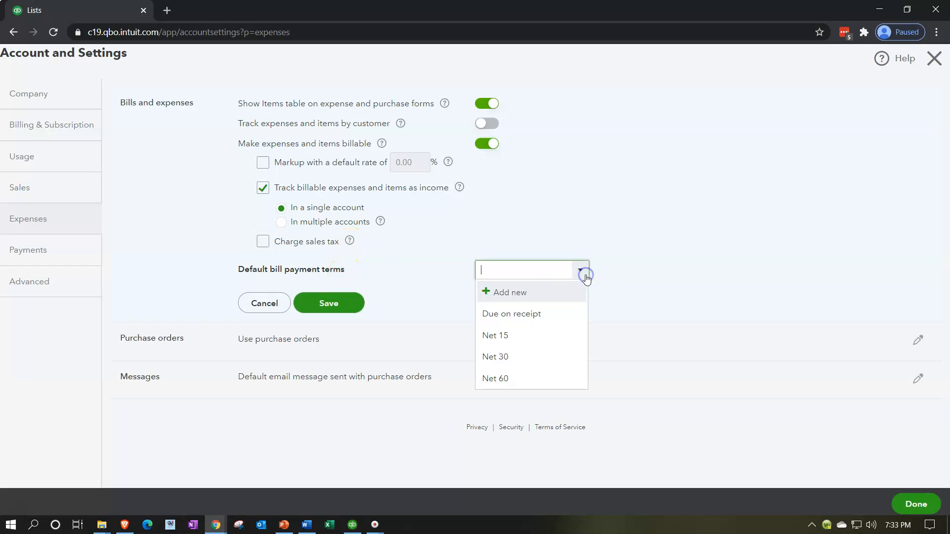
{"action": "left_click", "coordinate": [553, 359]}
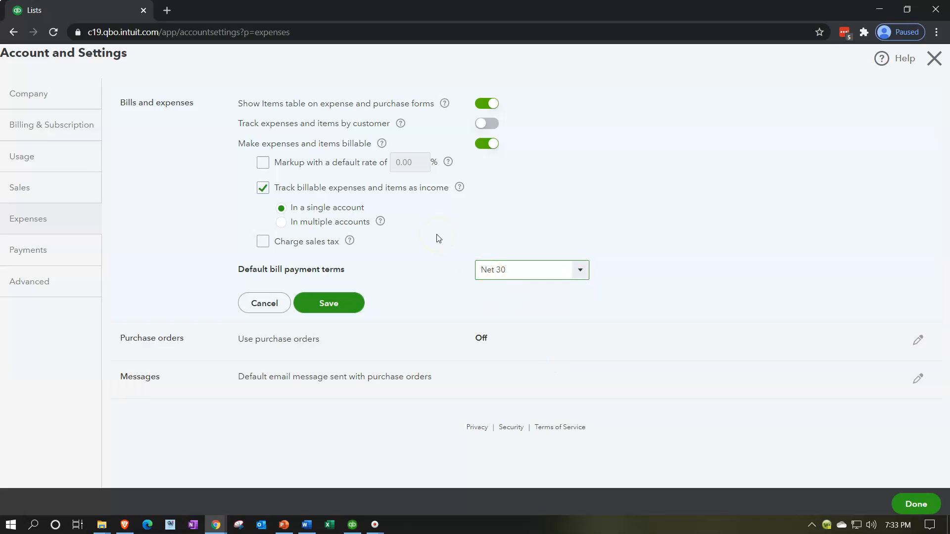
{"action": "left_click", "coordinate": [362, 299]}
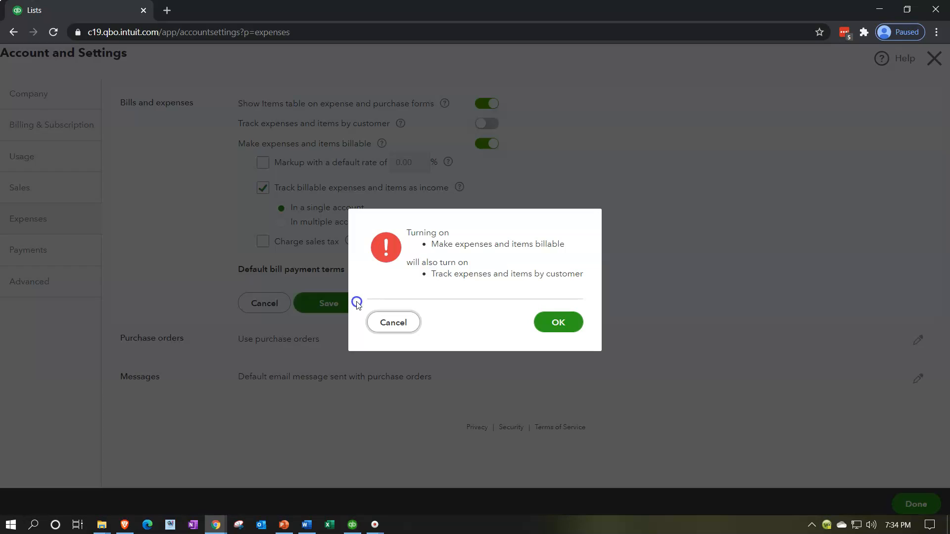
{"action": "left_click", "coordinate": [555, 323]}
{"action": "left_click", "coordinate": [555, 324]}
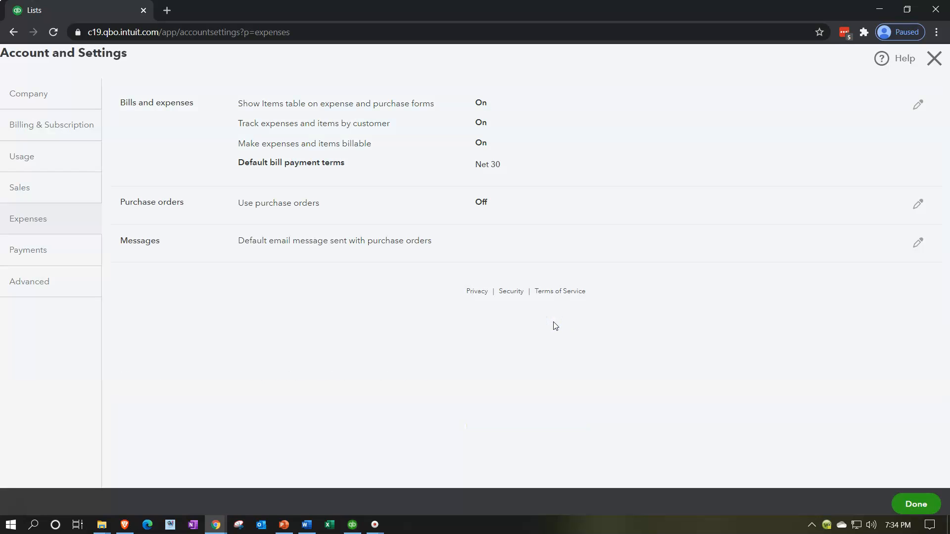
{"action": "left_click", "coordinate": [934, 58]}
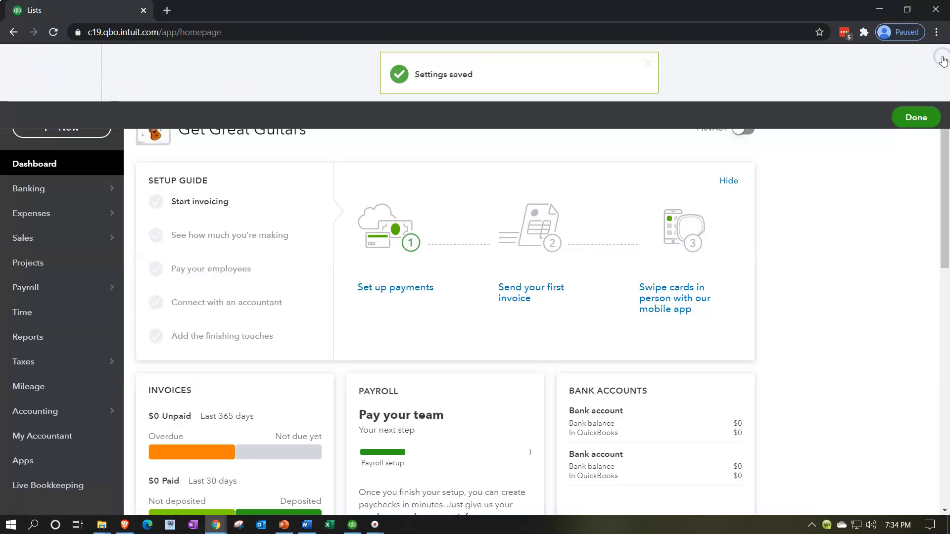
Open a new vendor bill to examine the billable and customer columns on its category lines, and close it
{"action": "left_click", "coordinate": [42, 220]}
{"action": "left_click", "coordinate": [60, 128]}
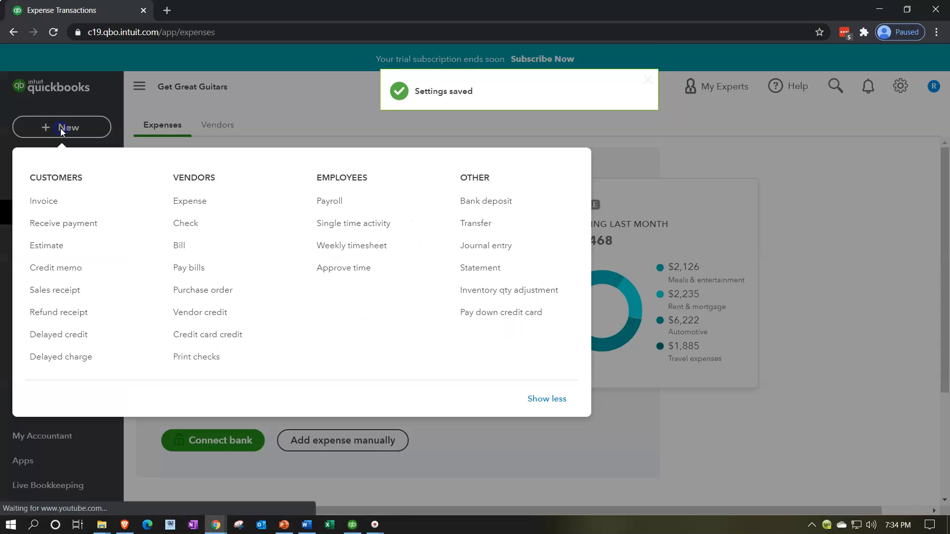
{"action": "left_click", "coordinate": [184, 252]}
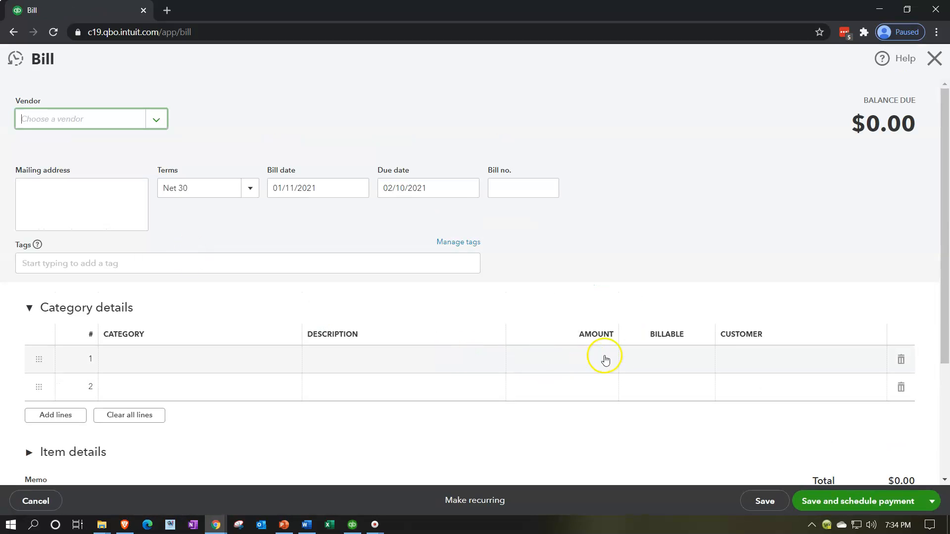
{"action": "left_click", "coordinate": [677, 361]}
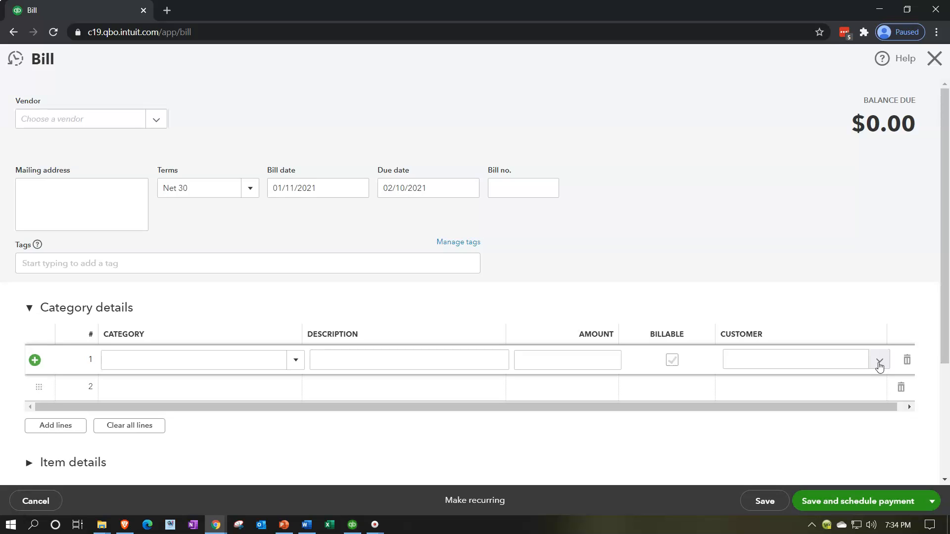
{"action": "left_click", "coordinate": [933, 59]}
Open a new blank customer invoice and dismiss its introductory tour
{"action": "left_click", "coordinate": [86, 127]}
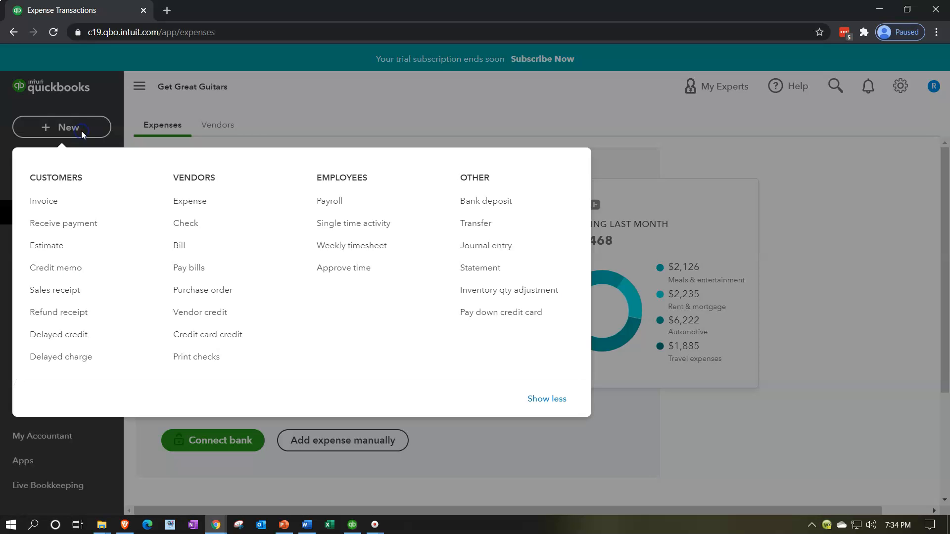
{"action": "left_click", "coordinate": [48, 202]}
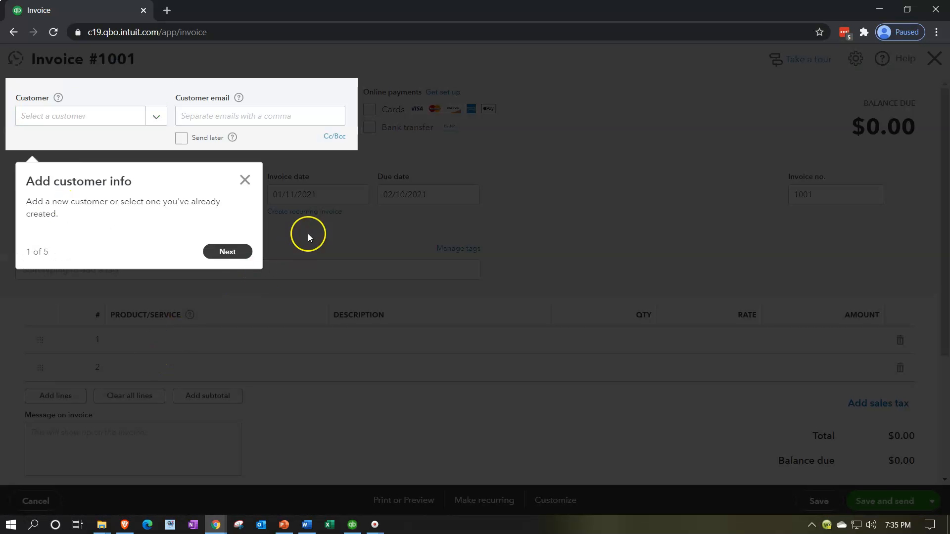
{"action": "left_click", "coordinate": [245, 180]}
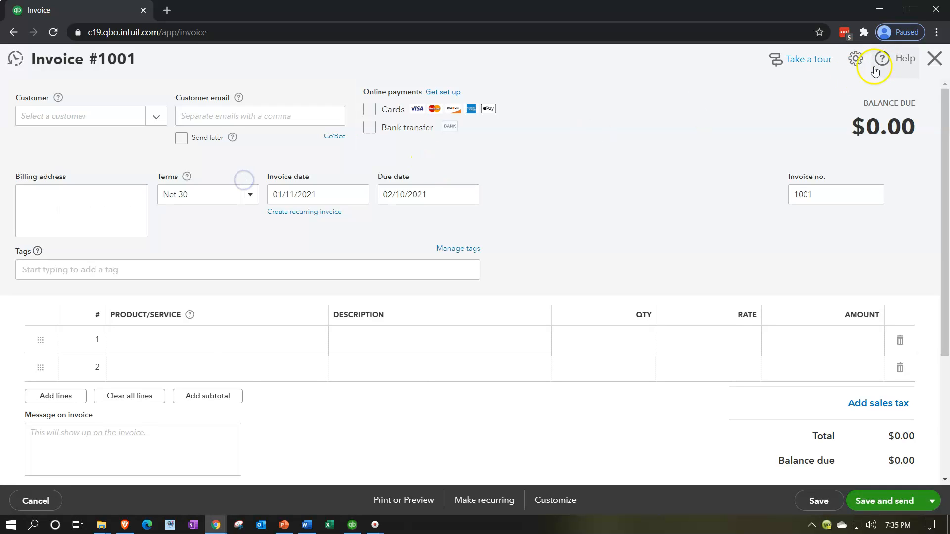
Close the blank invoice and reopen the company's bills and expenses settings for review
{"action": "left_click", "coordinate": [934, 61]}
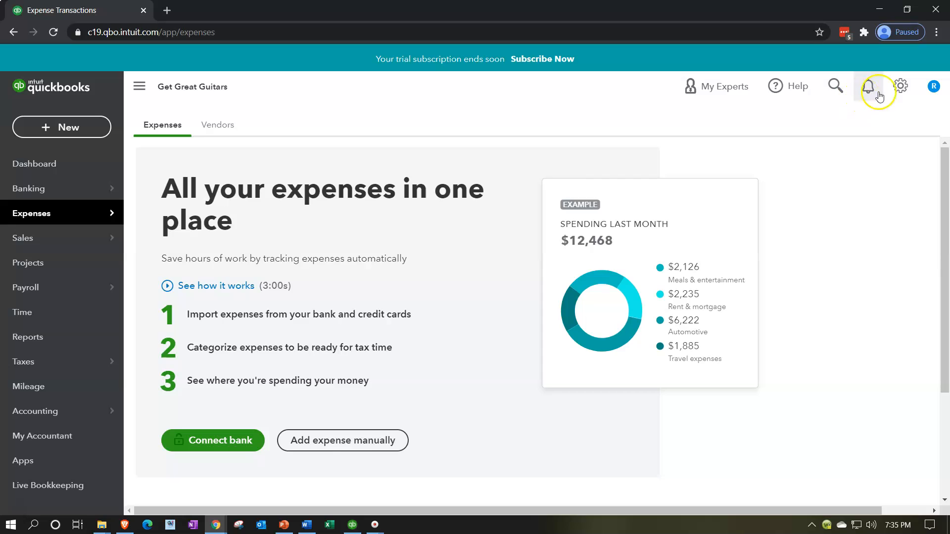
{"action": "left_click", "coordinate": [899, 90]}
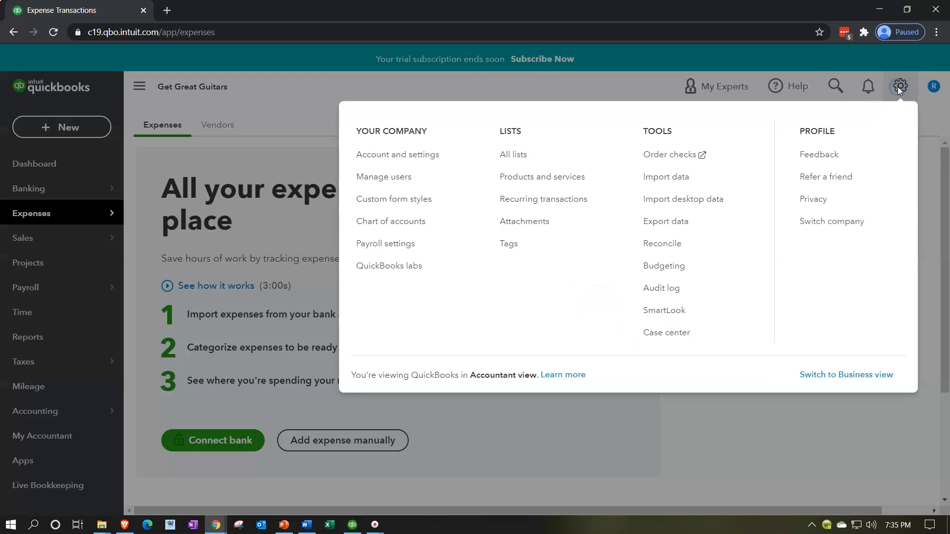
{"action": "left_click", "coordinate": [430, 158]}
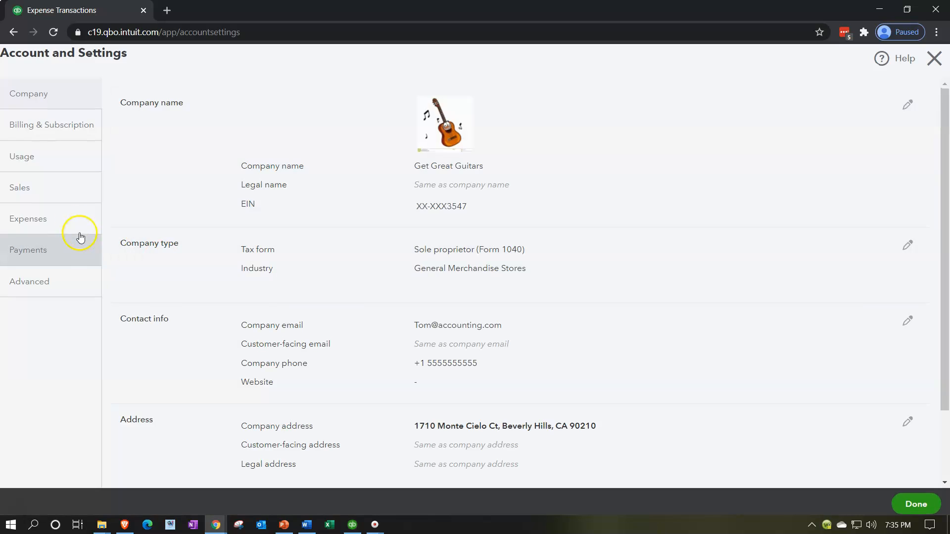
{"action": "left_click", "coordinate": [63, 219]}
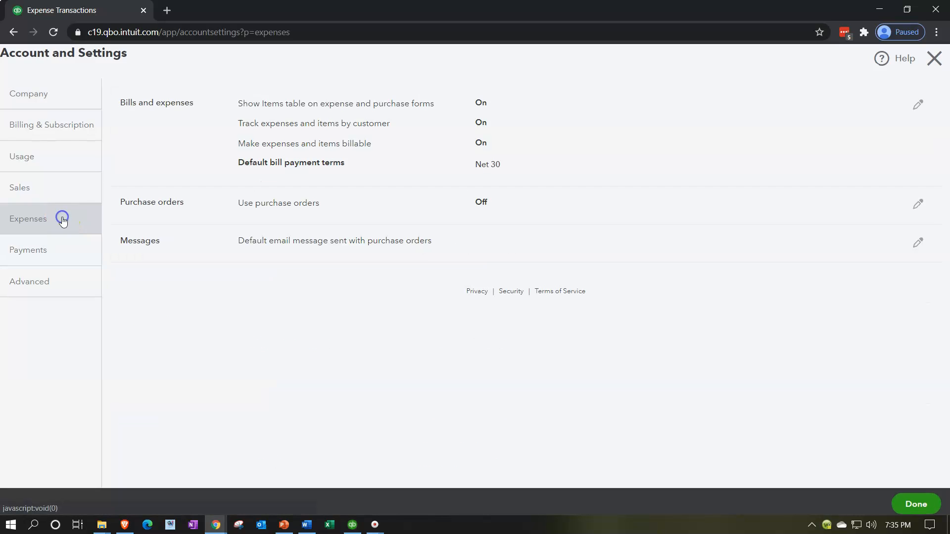
{"action": "left_click", "coordinate": [913, 114]}
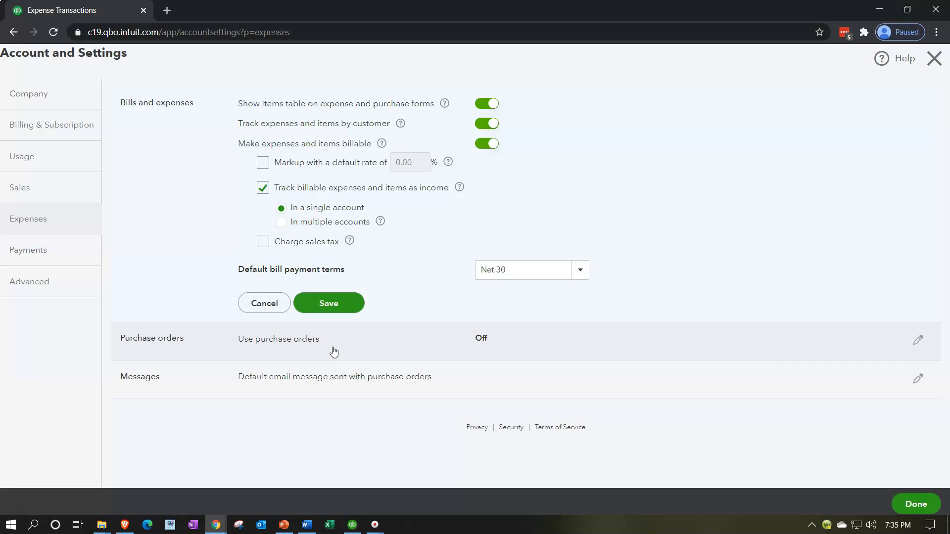
Turn on the use of purchase orders in the expense settings, consulting the option explanations, and save without custom fields or a default message
{"action": "left_click", "coordinate": [918, 340]}
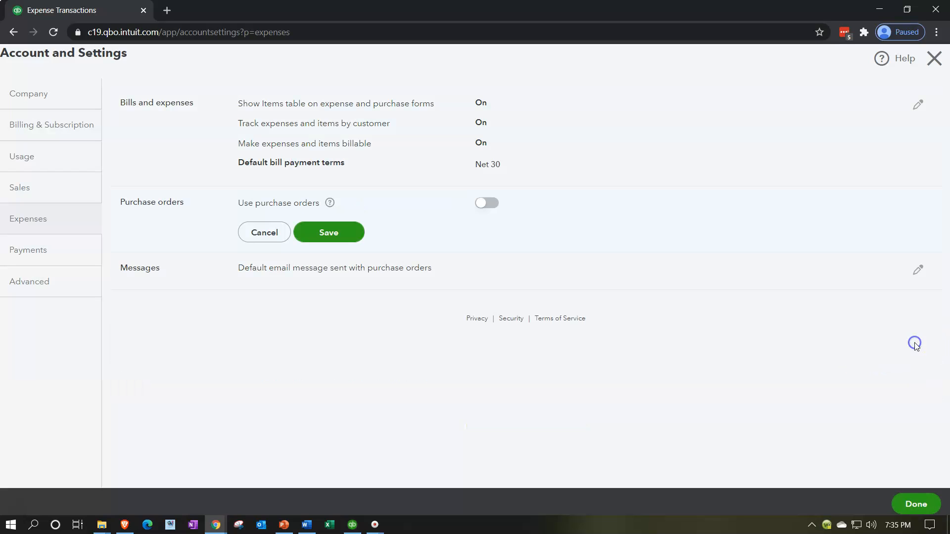
{"action": "left_click", "coordinate": [329, 205]}
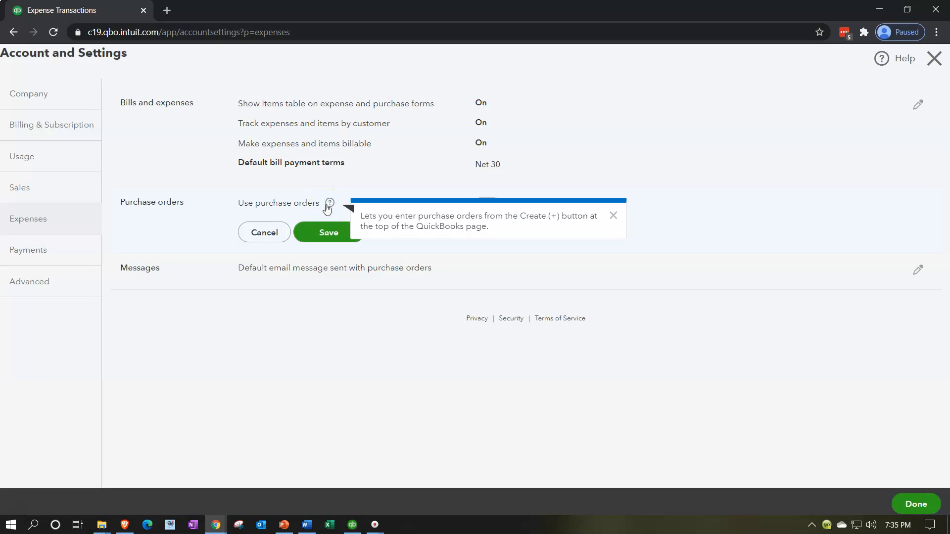
{"action": "left_click", "coordinate": [420, 343]}
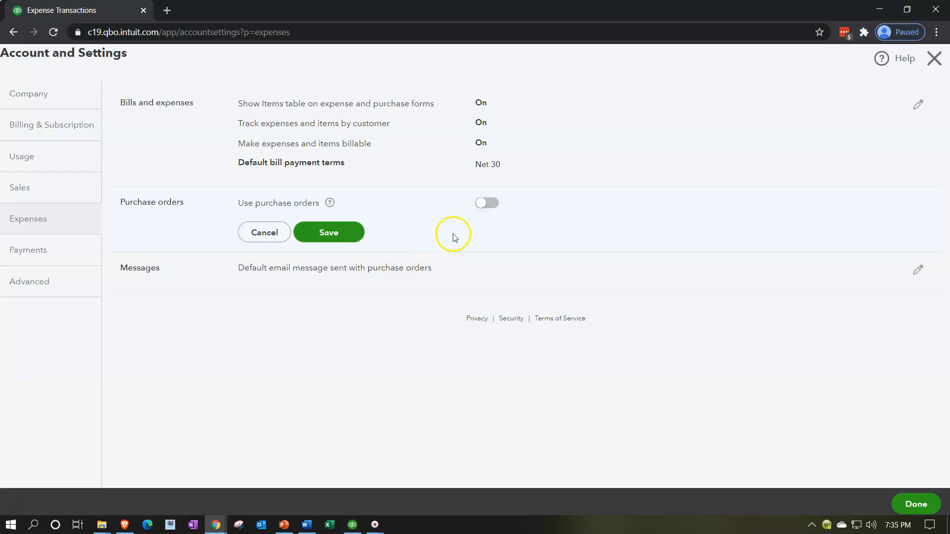
{"action": "left_click", "coordinate": [489, 203]}
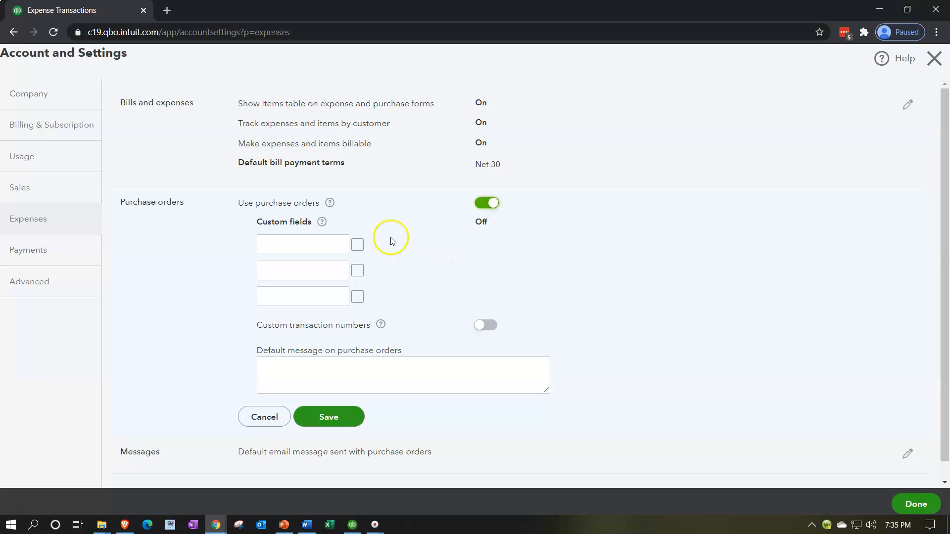
{"action": "left_click", "coordinate": [323, 223]}
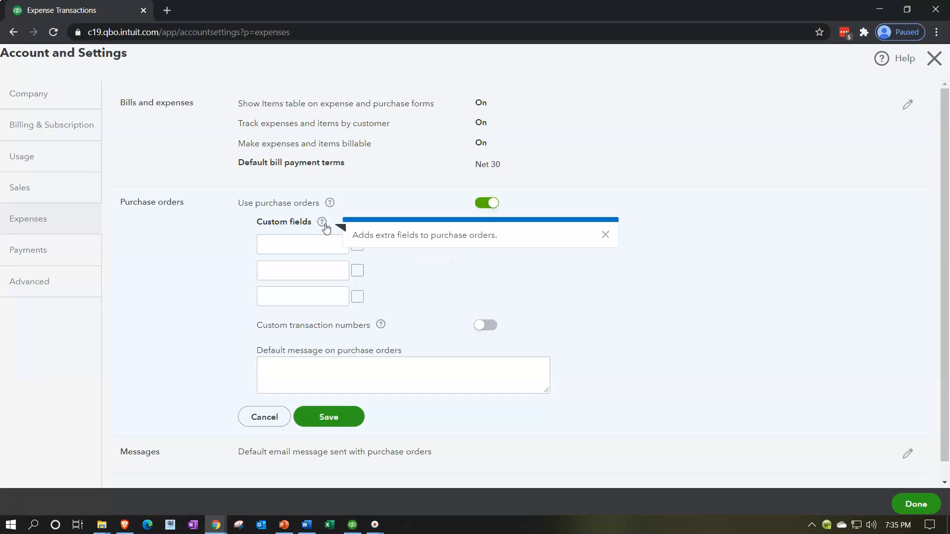
{"action": "left_click", "coordinate": [325, 225]}
{"action": "left_click", "coordinate": [324, 225]}
{"action": "left_click", "coordinate": [144, 304]}
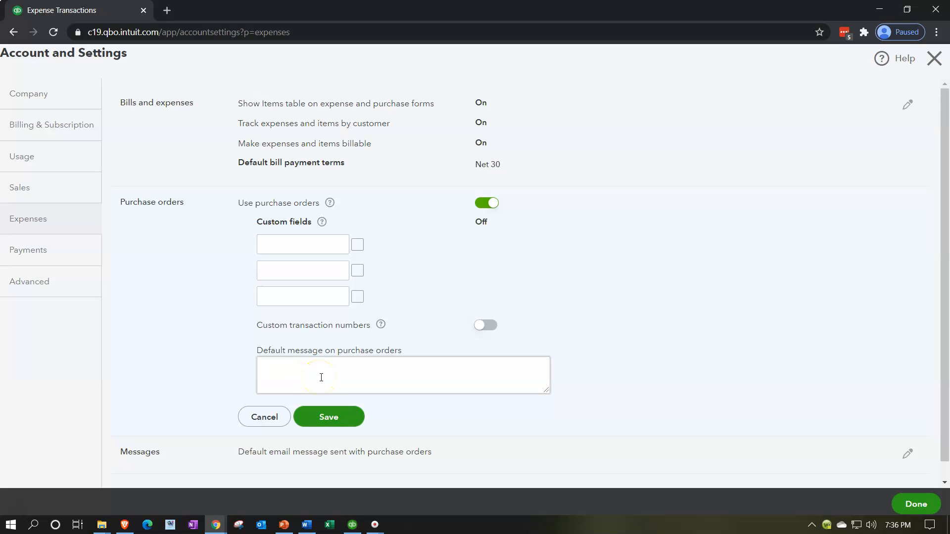
{"action": "left_click", "coordinate": [336, 420]}
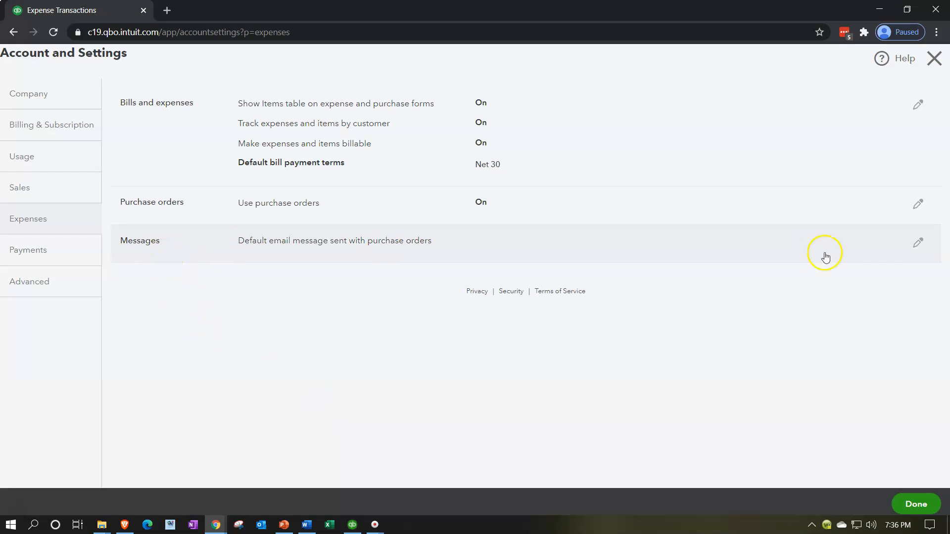
Review the default email message sent with purchase orders and save it with its existing greeting, subject and text
{"action": "left_click", "coordinate": [922, 247]}
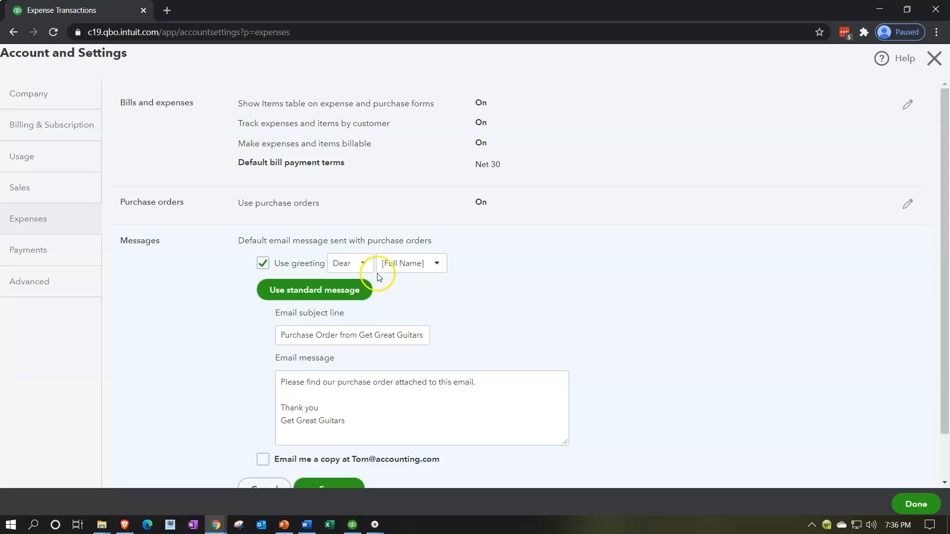
{"action": "scroll", "coordinate": [484, 313], "scroll_direction": "down", "scroll_amount": 2}
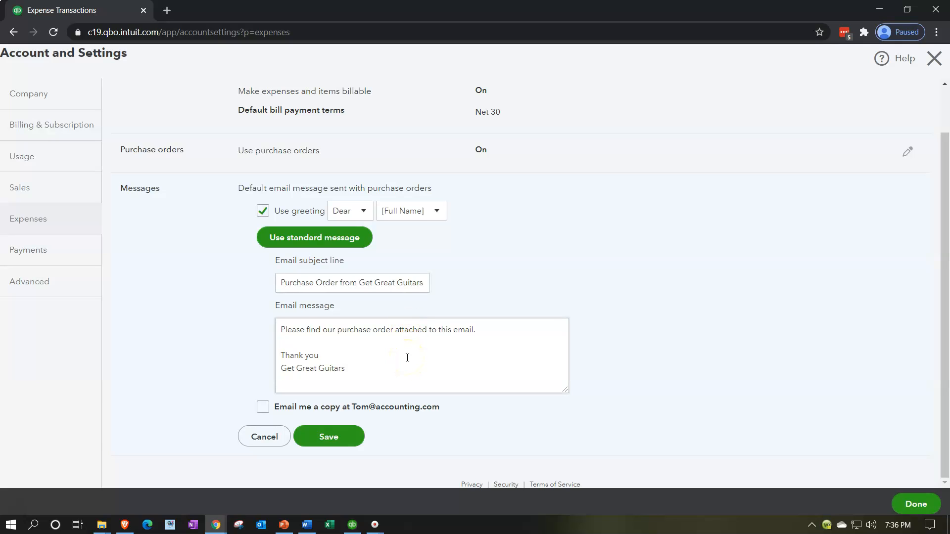
{"action": "left_click", "coordinate": [360, 443]}
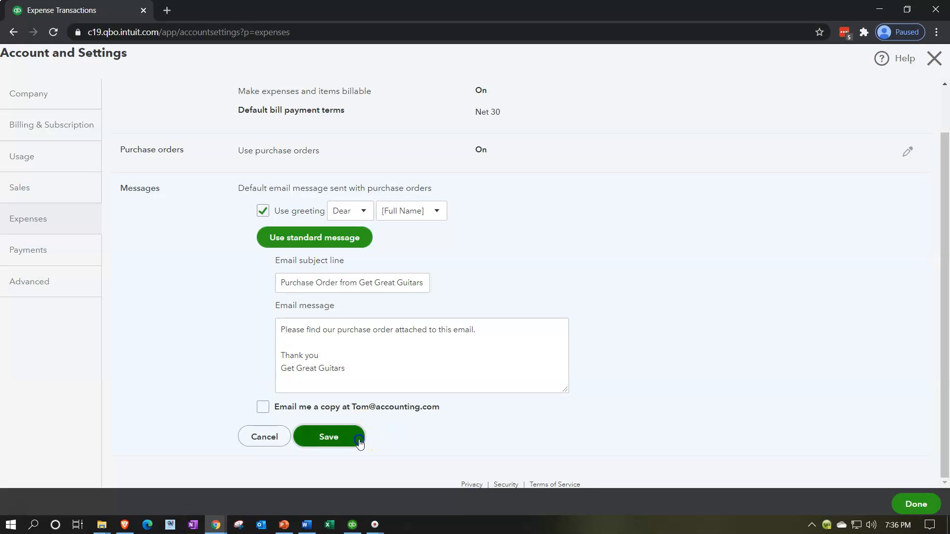
Look at the company's payments settings and go to the advanced settings
{"action": "left_click", "coordinate": [51, 250]}
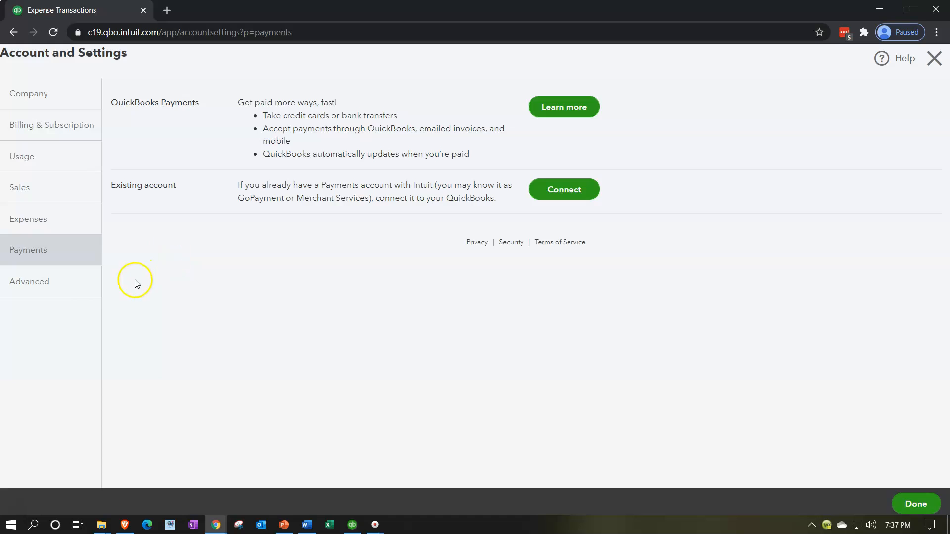
{"action": "left_click", "coordinate": [69, 297]}
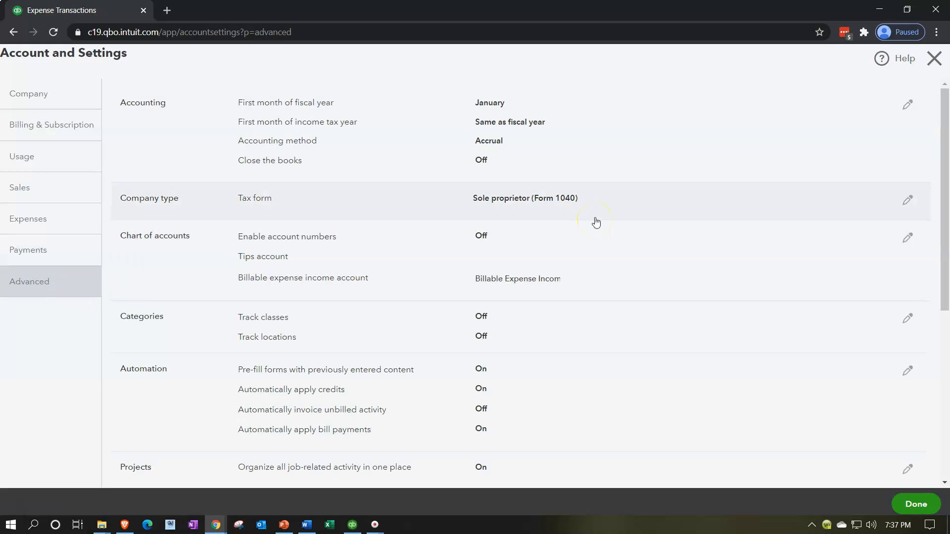
{"action": "left_click", "coordinate": [69, 300]}
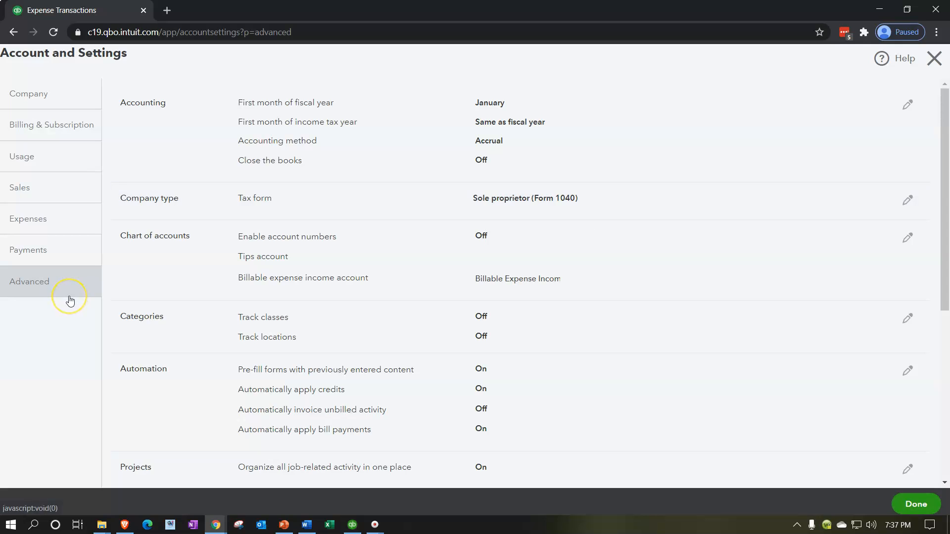
Open the accounting settings for editing to examine the accounting method choices and the explanation of closing the books
{"action": "left_click", "coordinate": [907, 105]}
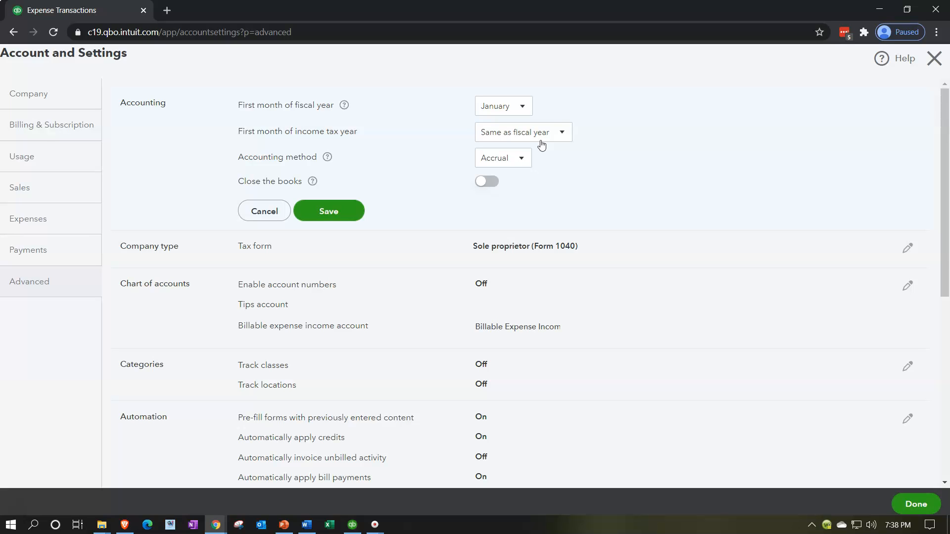
{"action": "left_click", "coordinate": [528, 159]}
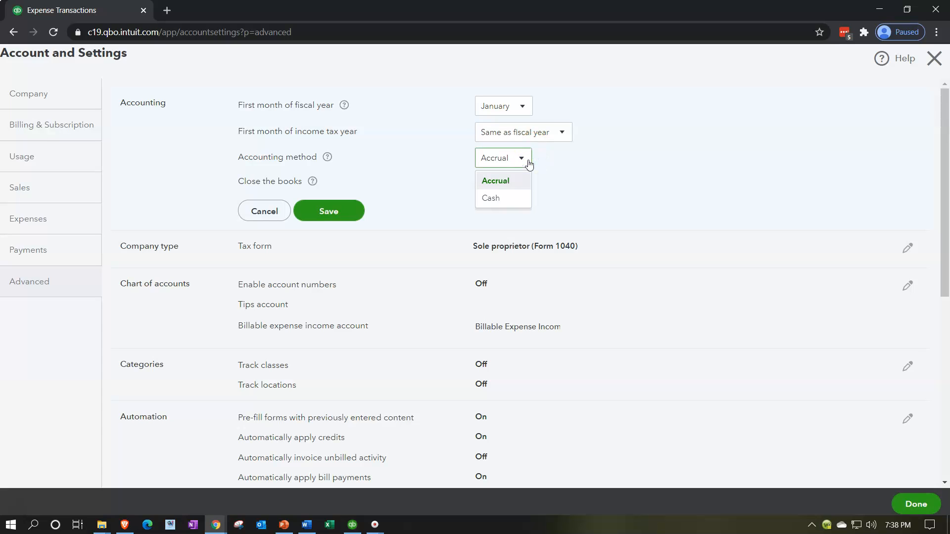
{"action": "left_click", "coordinate": [529, 164]}
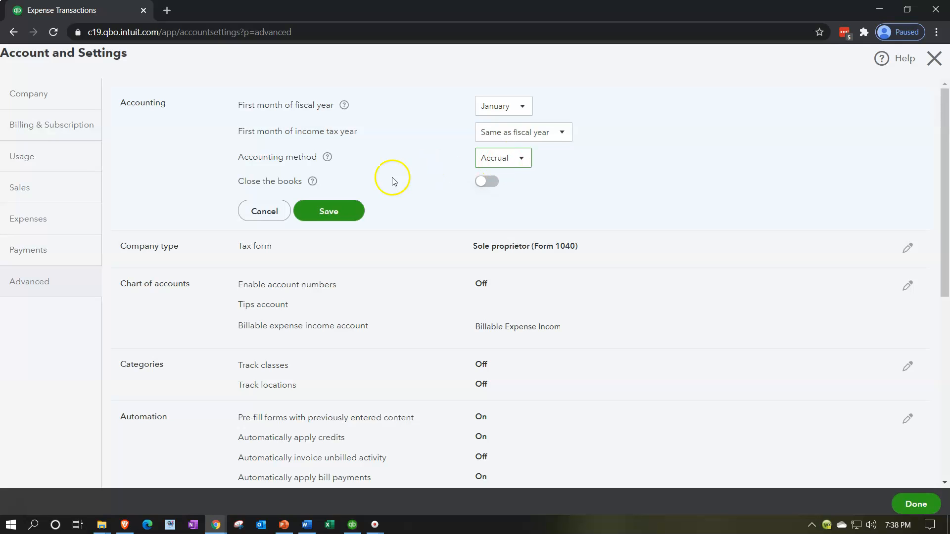
{"action": "left_click", "coordinate": [313, 182]}
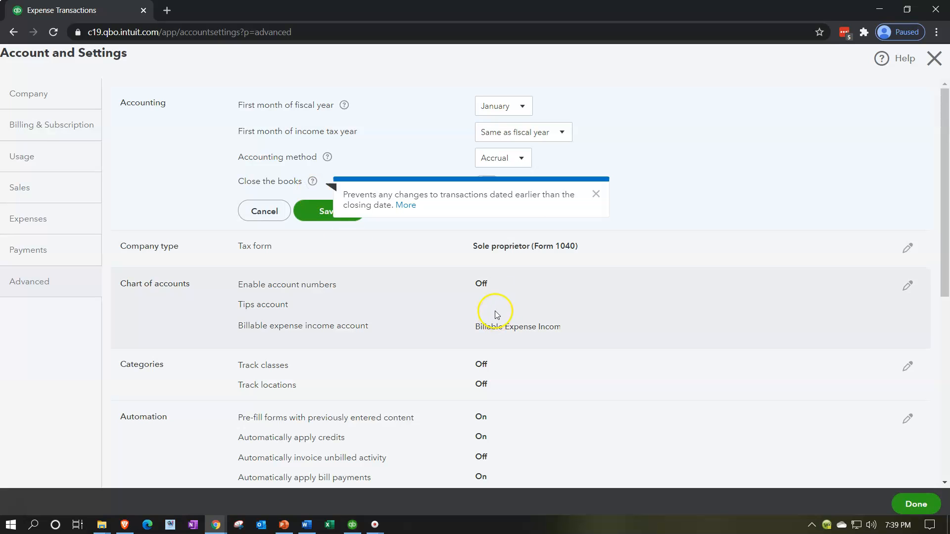
{"action": "left_click", "coordinate": [778, 154]}
Turn on closing the books to examine the closing date and change-warning options, and cancel the accounting edit
{"action": "left_click", "coordinate": [489, 181]}
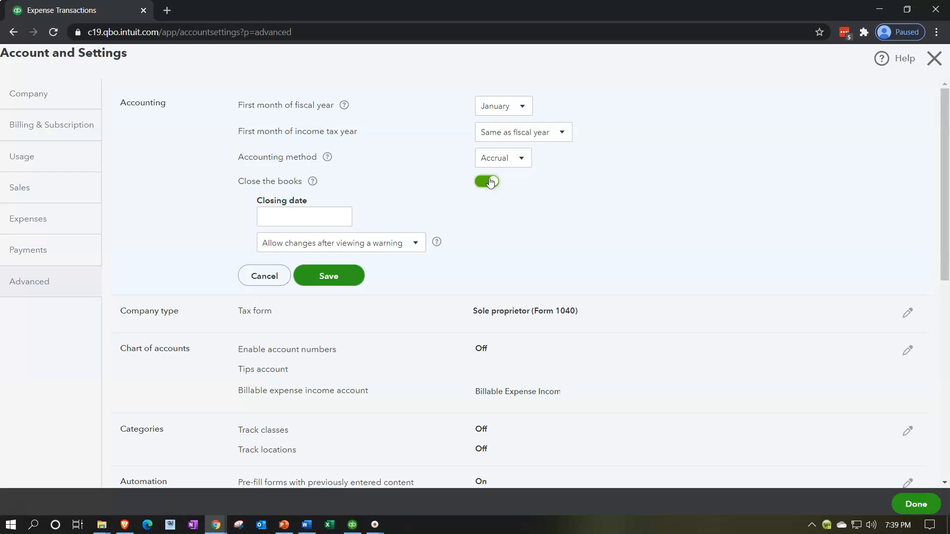
{"action": "left_click", "coordinate": [341, 215]}
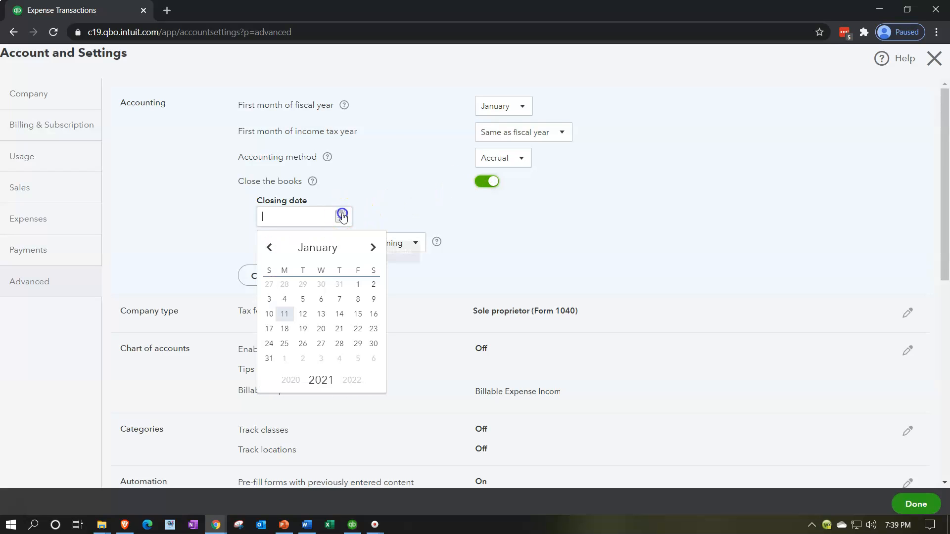
{"action": "left_click", "coordinate": [341, 215]}
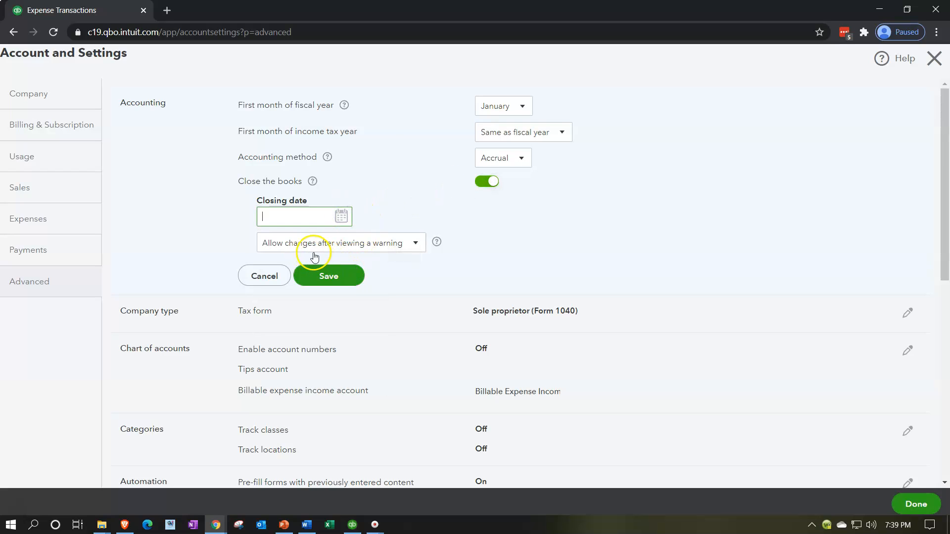
{"action": "left_click", "coordinate": [415, 244]}
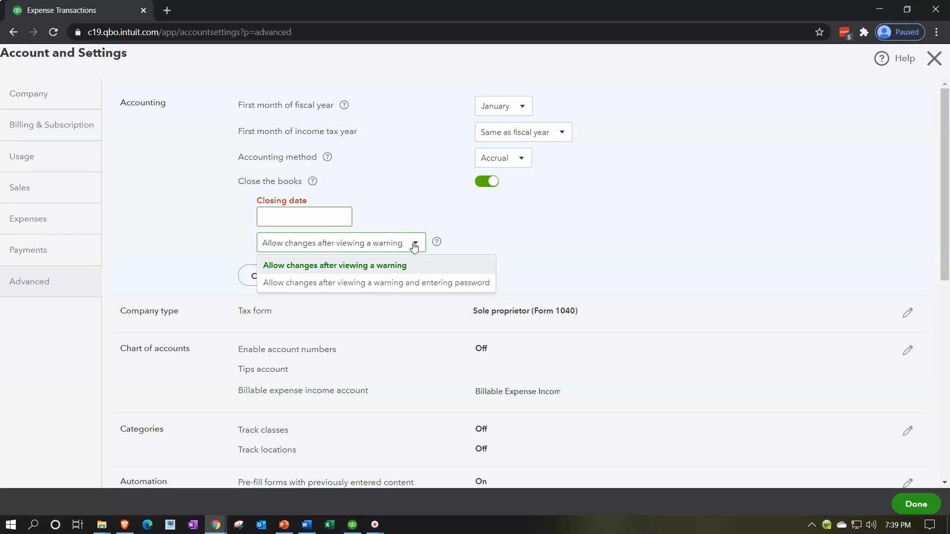
{"action": "left_click", "coordinate": [541, 220]}
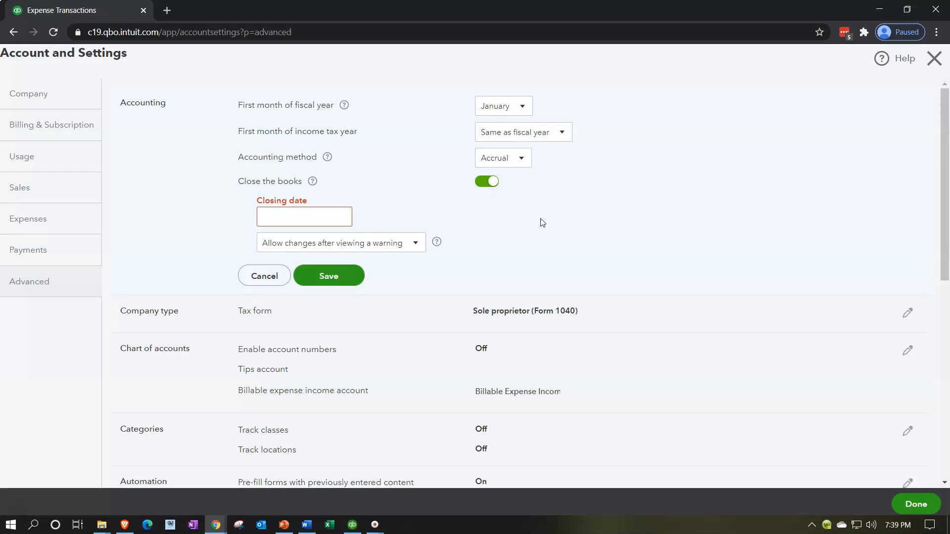
{"action": "left_click", "coordinate": [272, 280]}
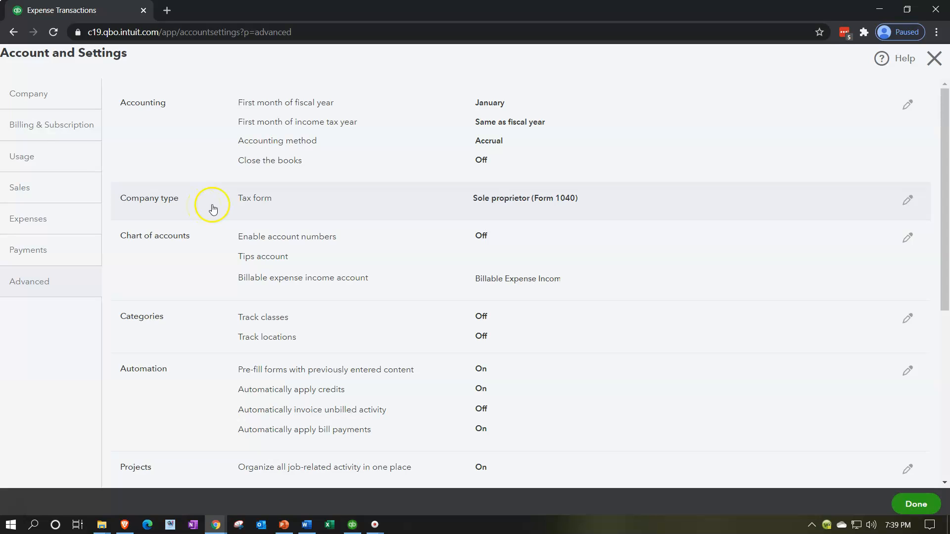
Examine the available tax forms for the company type and cancel the edit
{"action": "left_click", "coordinate": [907, 199]}
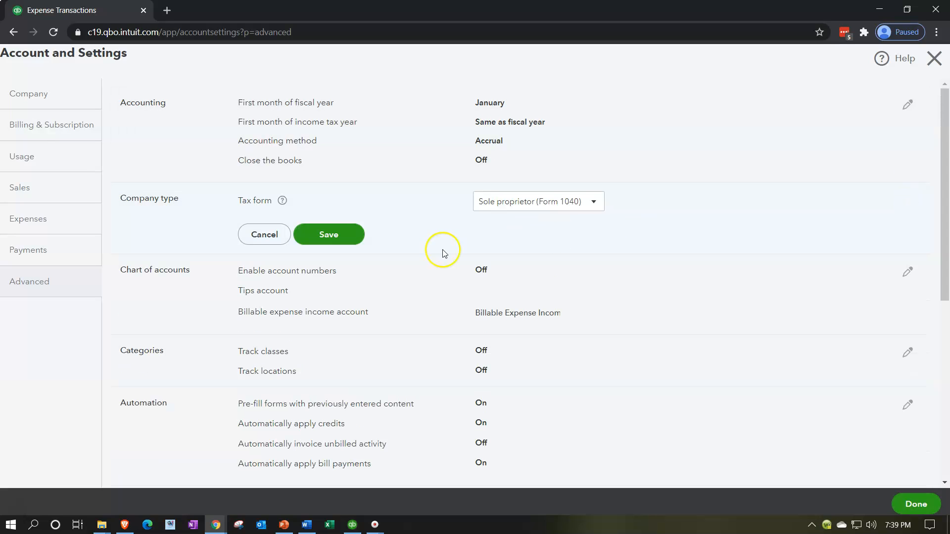
{"action": "left_click", "coordinate": [596, 202]}
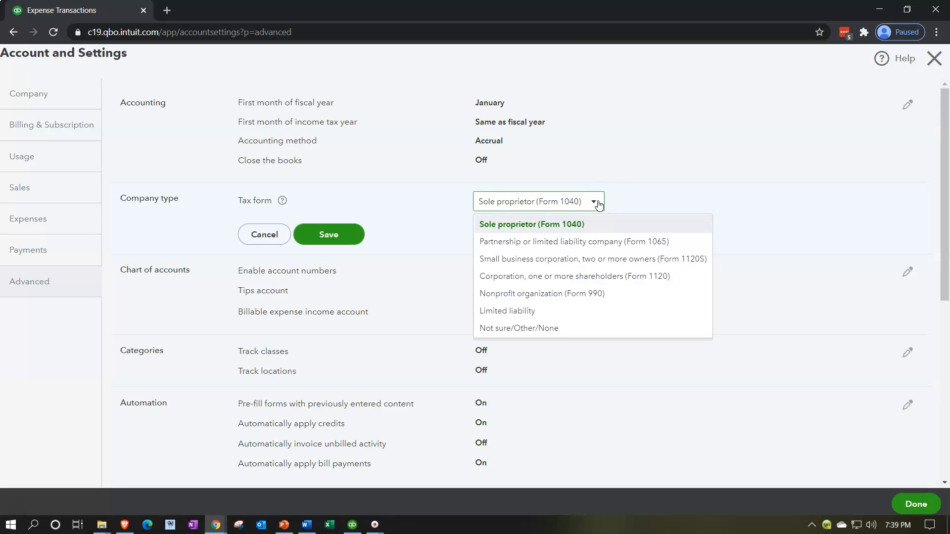
{"action": "left_click", "coordinate": [596, 202]}
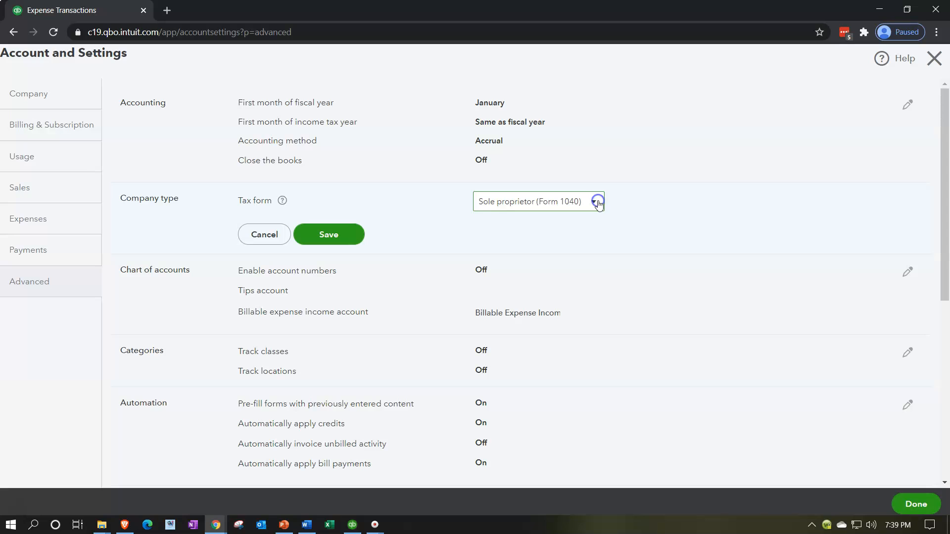
{"action": "left_click", "coordinate": [290, 239]}
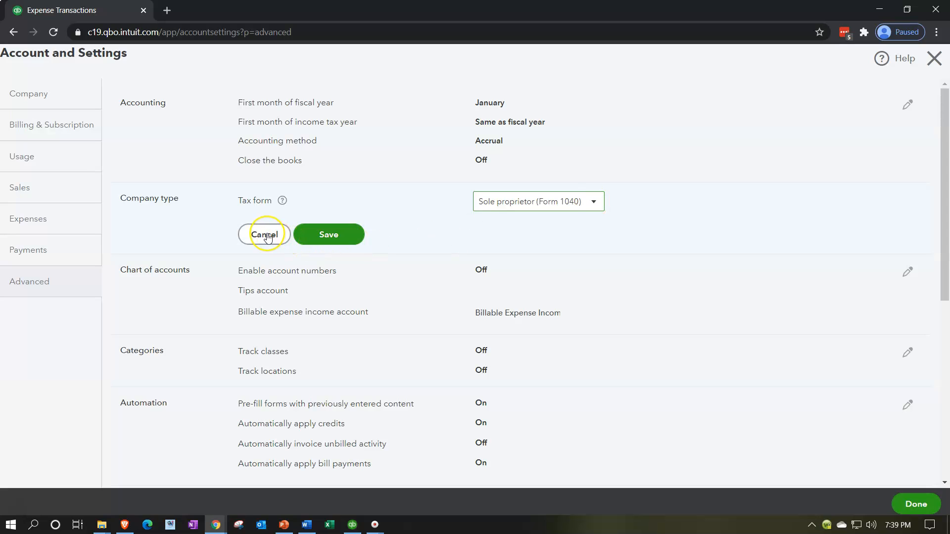
{"action": "left_click", "coordinate": [266, 235]}
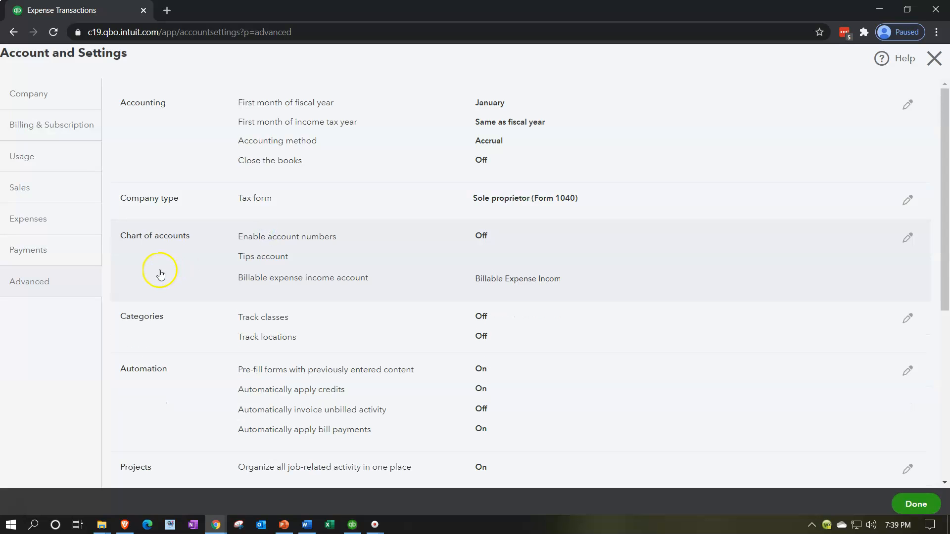
Open the chart of accounts settings for editing to examine the explanations of account numbers and the tips account
{"action": "scroll", "coordinate": [168, 267], "scroll_direction": "down", "scroll_amount": 1}
{"action": "left_click", "coordinate": [905, 179]}
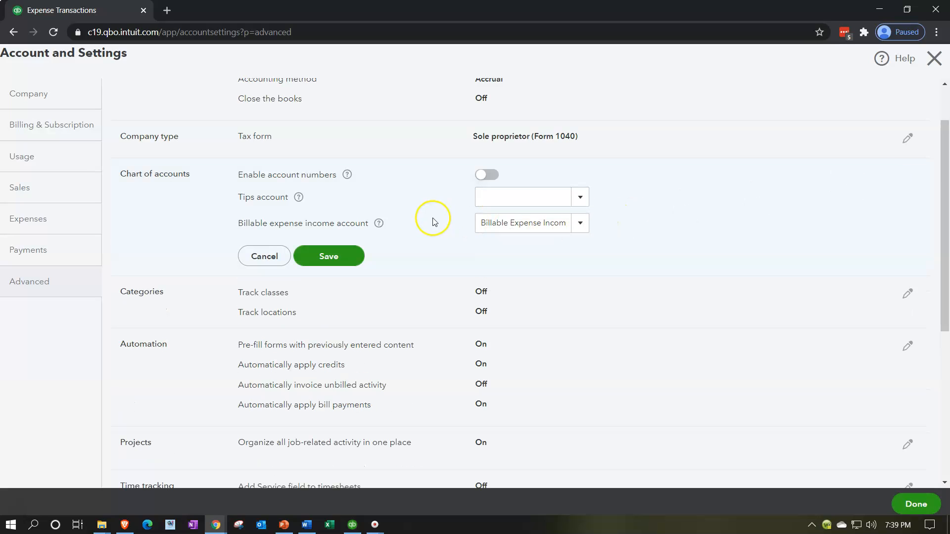
{"action": "left_click", "coordinate": [347, 174]}
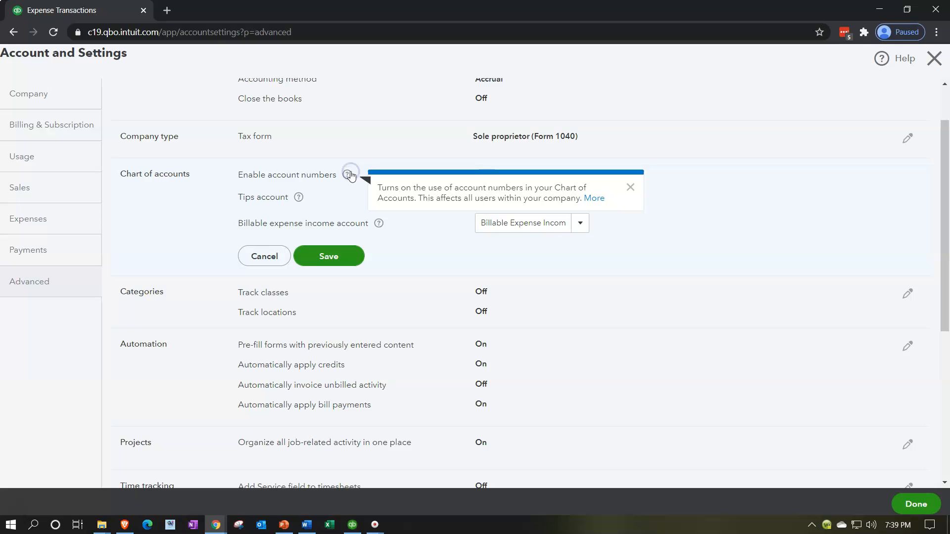
{"action": "left_click", "coordinate": [805, 201]}
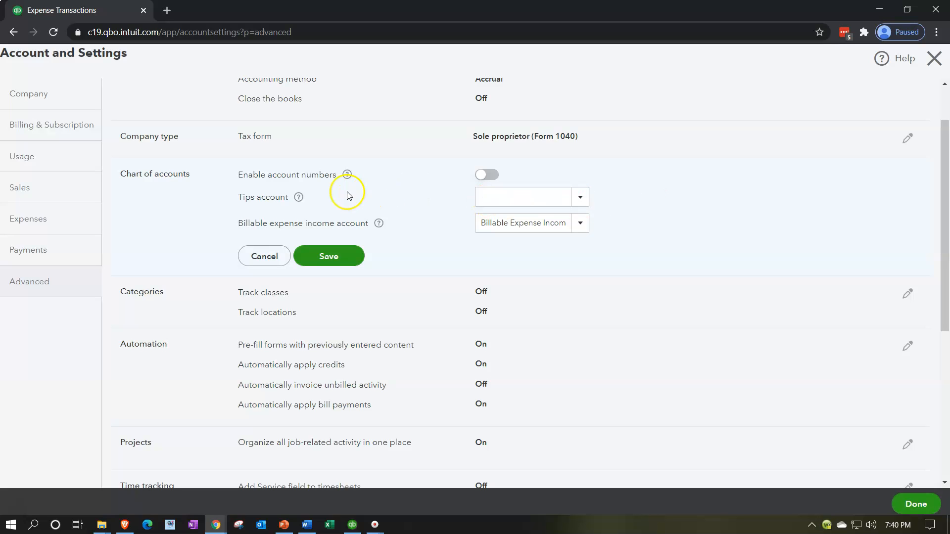
{"action": "left_click", "coordinate": [298, 198]}
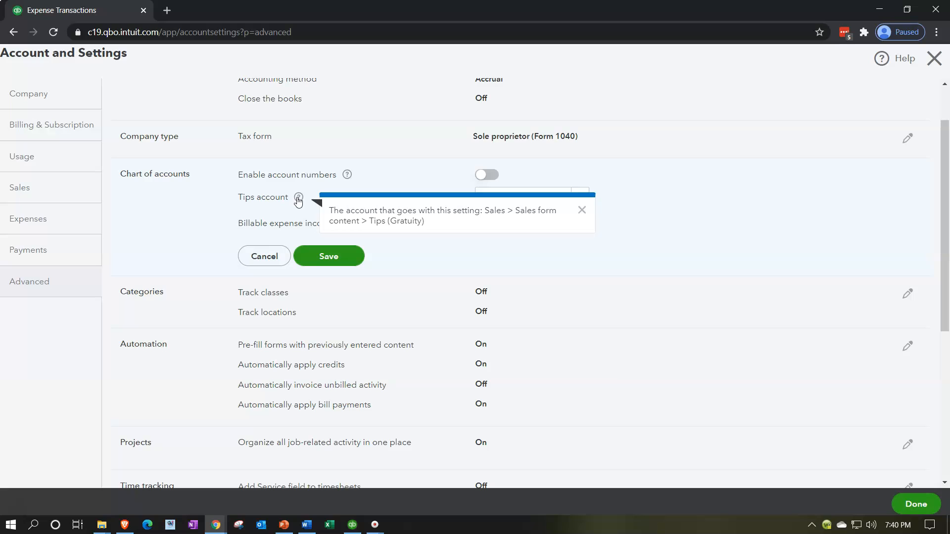
{"action": "left_click", "coordinate": [199, 228]}
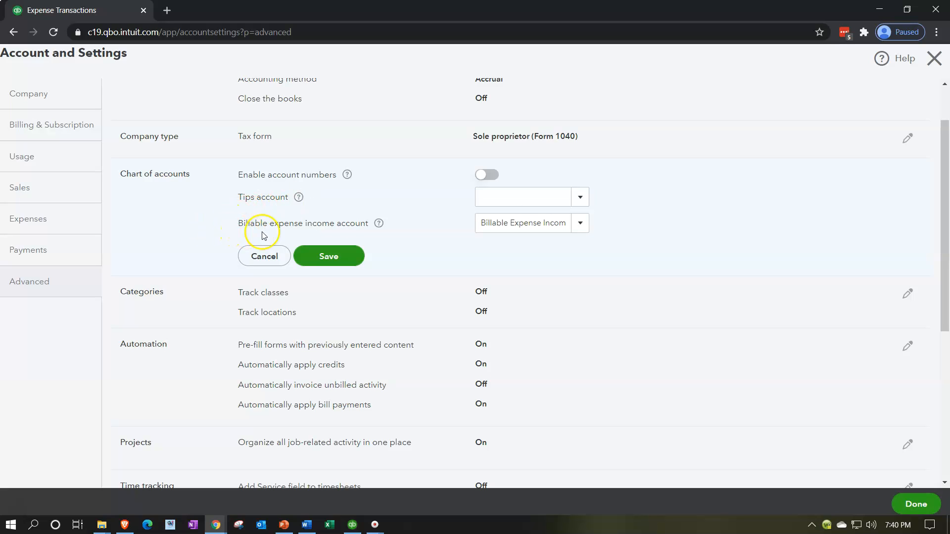
Examine the billable expense income account's explanation and account choices, and save the chart of accounts settings
{"action": "left_click", "coordinate": [379, 224]}
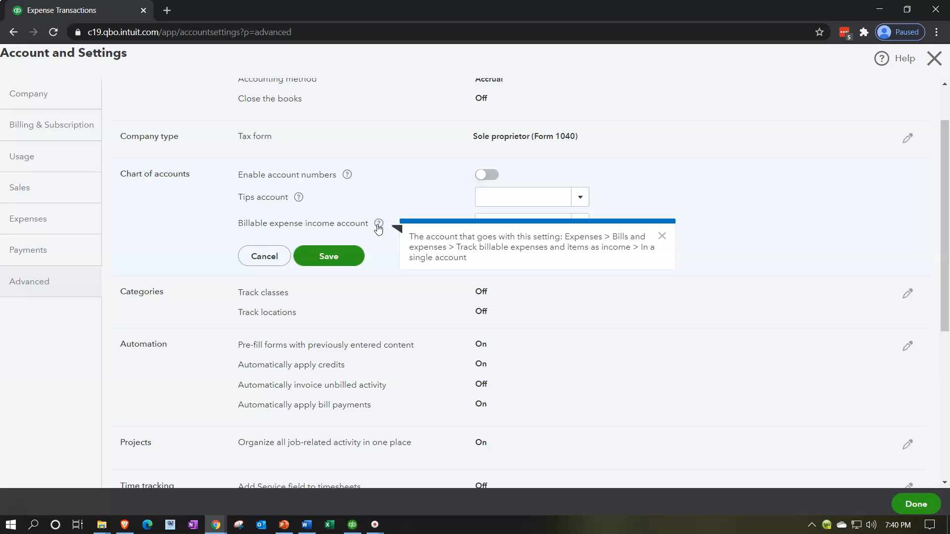
{"action": "left_click", "coordinate": [804, 179]}
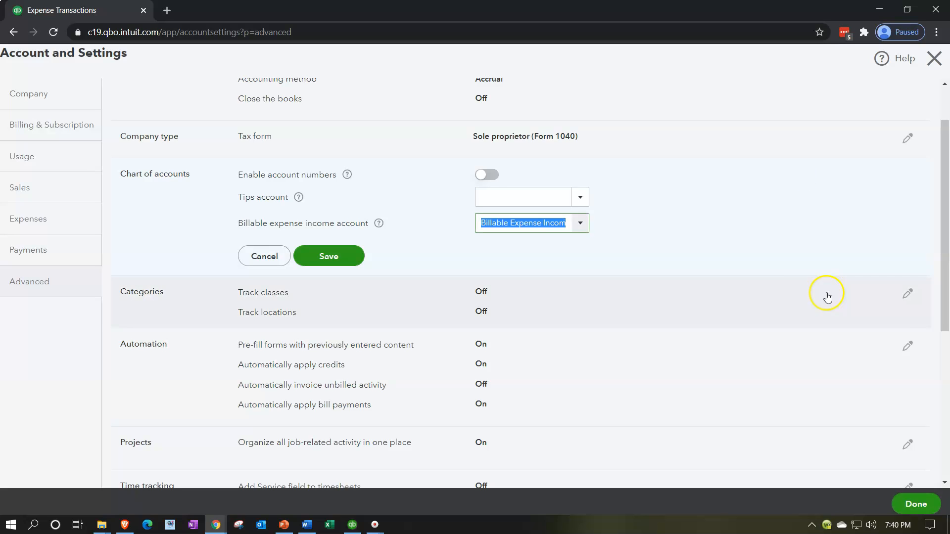
{"action": "left_click", "coordinate": [582, 221]}
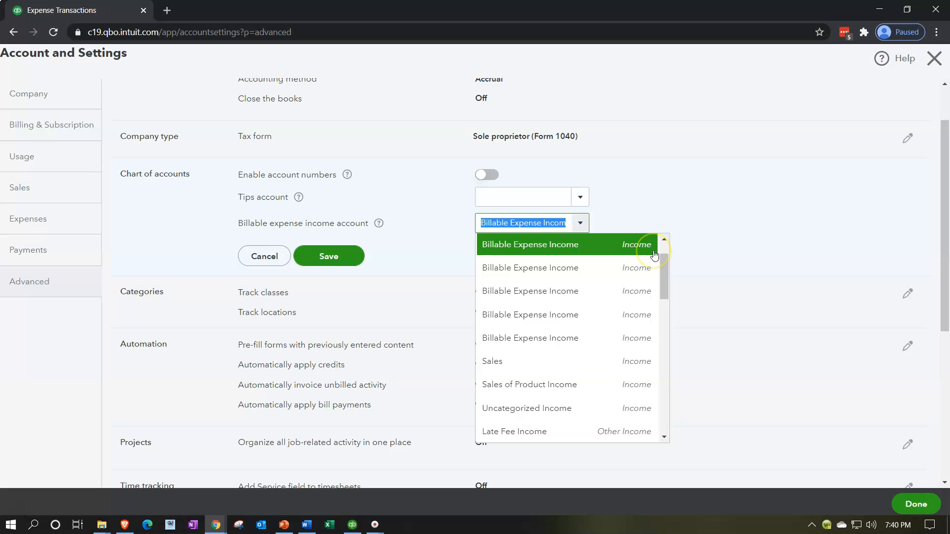
{"action": "left_click", "coordinate": [714, 211]}
{"action": "left_click", "coordinate": [360, 257]}
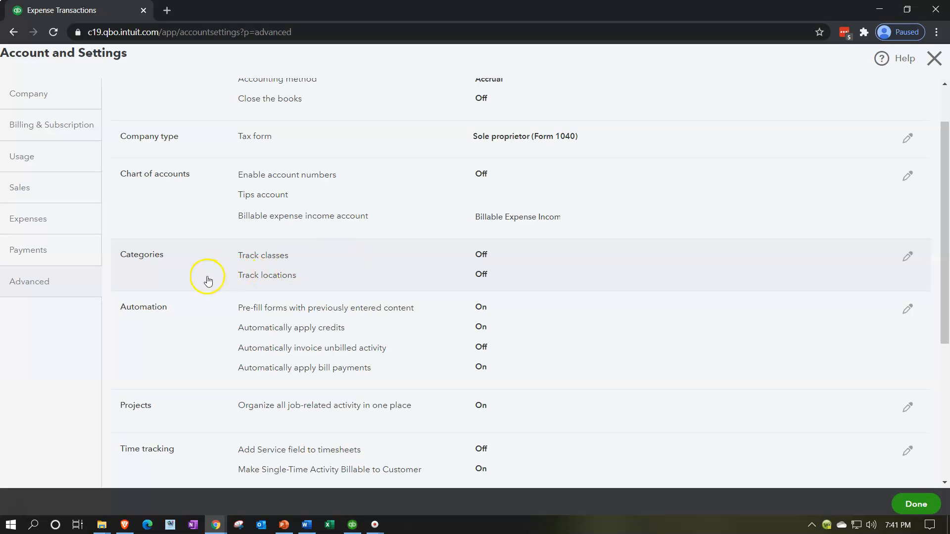
Open the categories settings to examine class and location tracking, including the location explanation, and save them
{"action": "left_click", "coordinate": [906, 254]}
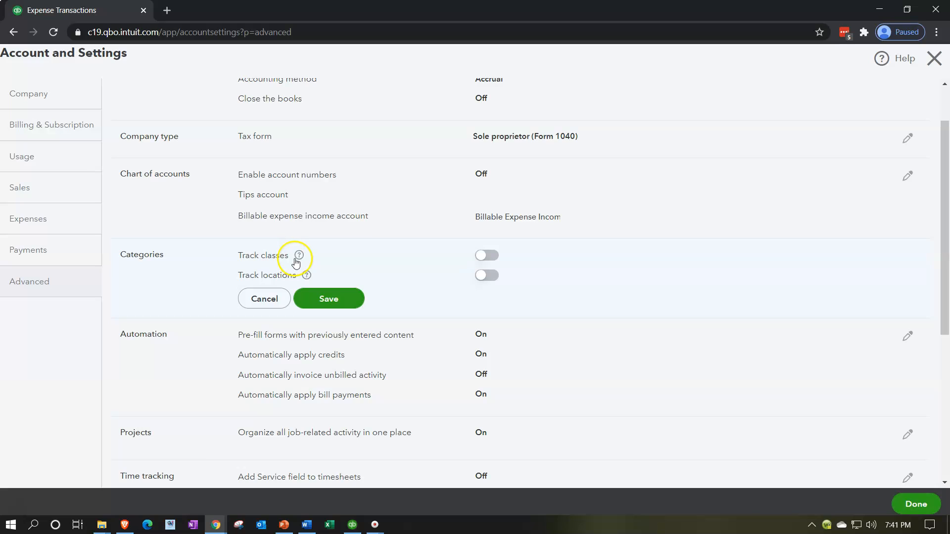
{"action": "scroll", "coordinate": [297, 262], "scroll_direction": "down", "scroll_amount": 1}
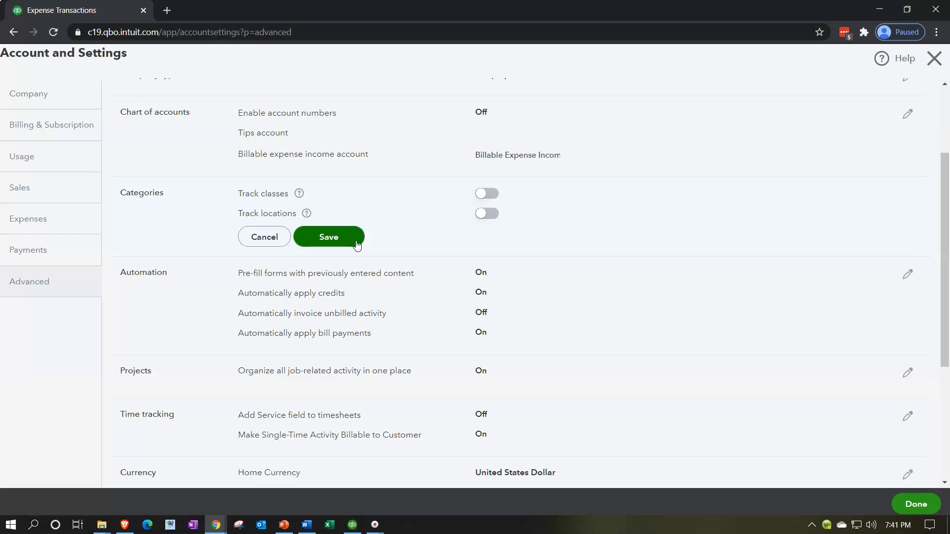
{"action": "left_click", "coordinate": [308, 215]}
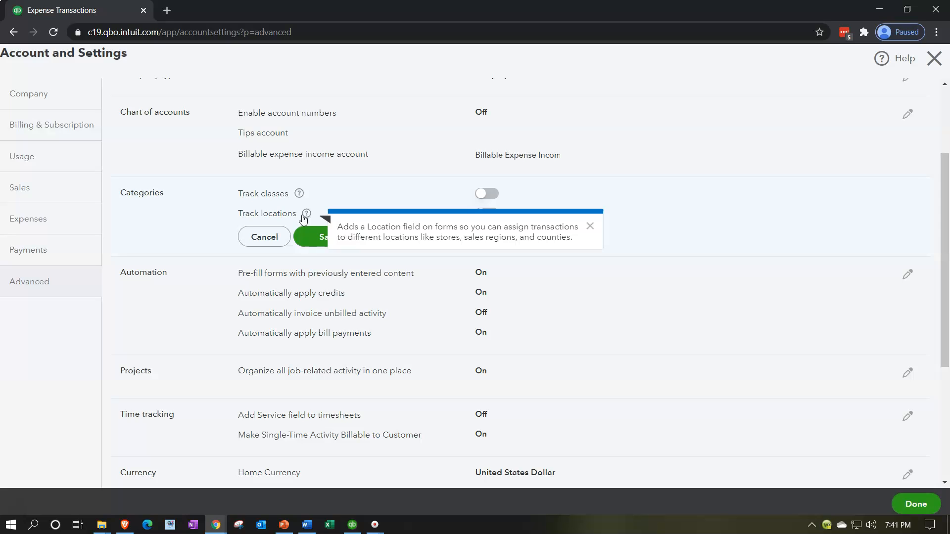
{"action": "left_click", "coordinate": [706, 203]}
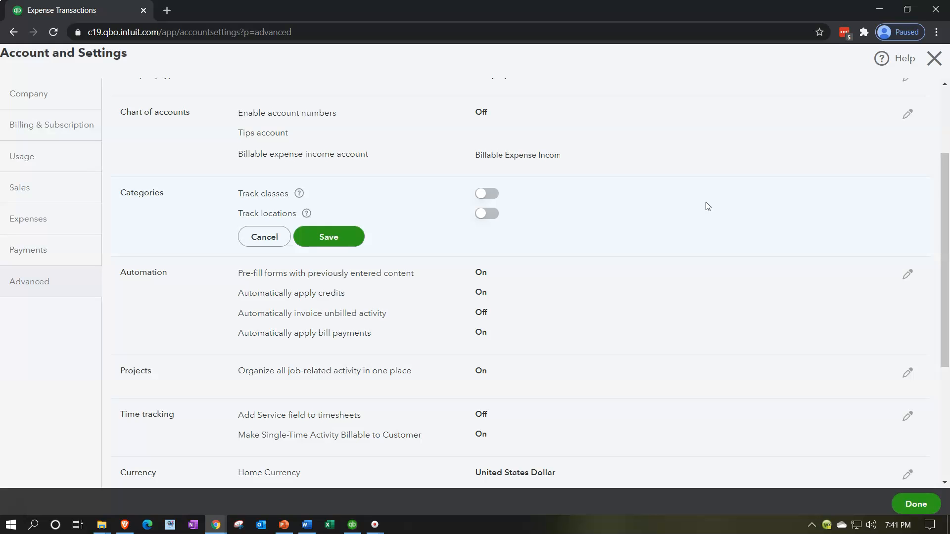
{"action": "scroll", "coordinate": [707, 206], "scroll_direction": "down", "scroll_amount": 1}
{"action": "left_click", "coordinate": [358, 177]}
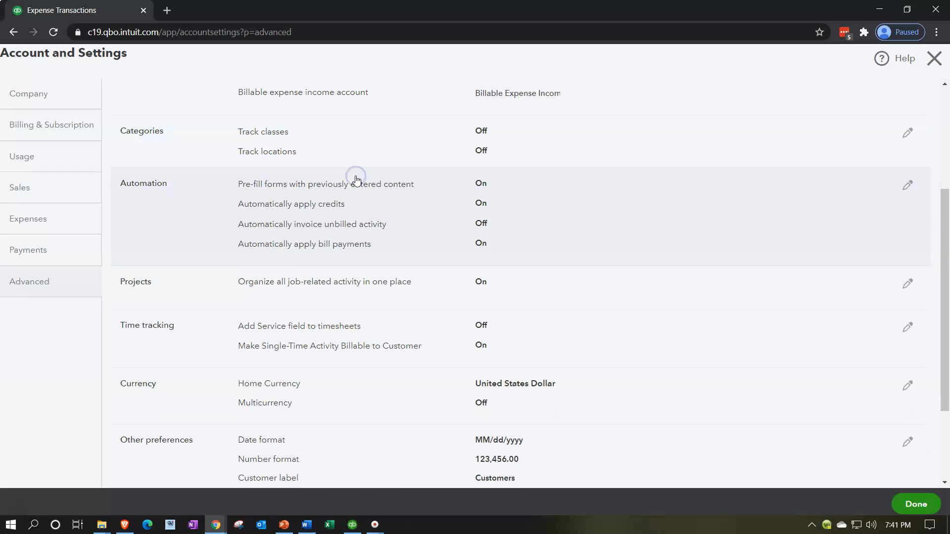
Open the automation settings for editing to examine the explanation of pre-filling forms with previously entered content
{"action": "scroll", "coordinate": [357, 179], "scroll_direction": "down", "scroll_amount": 1}
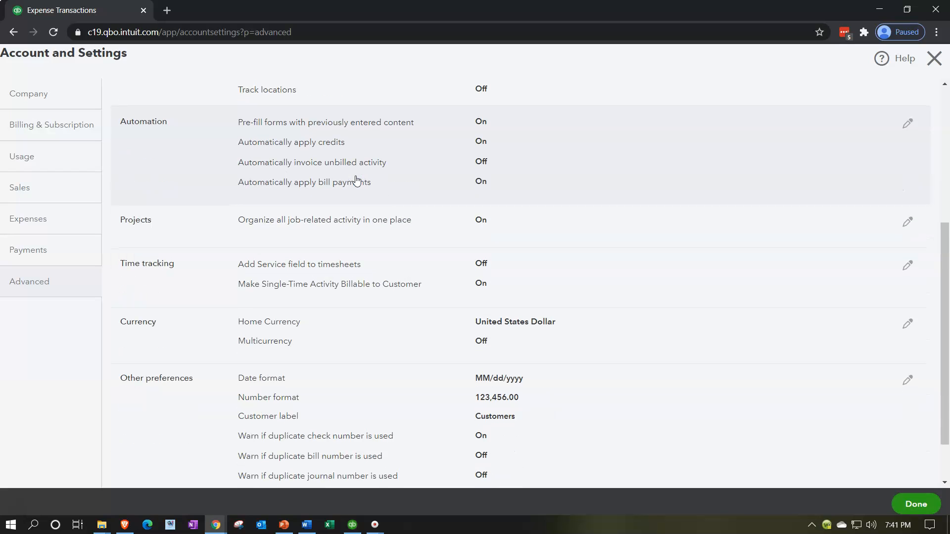
{"action": "left_click", "coordinate": [906, 126]}
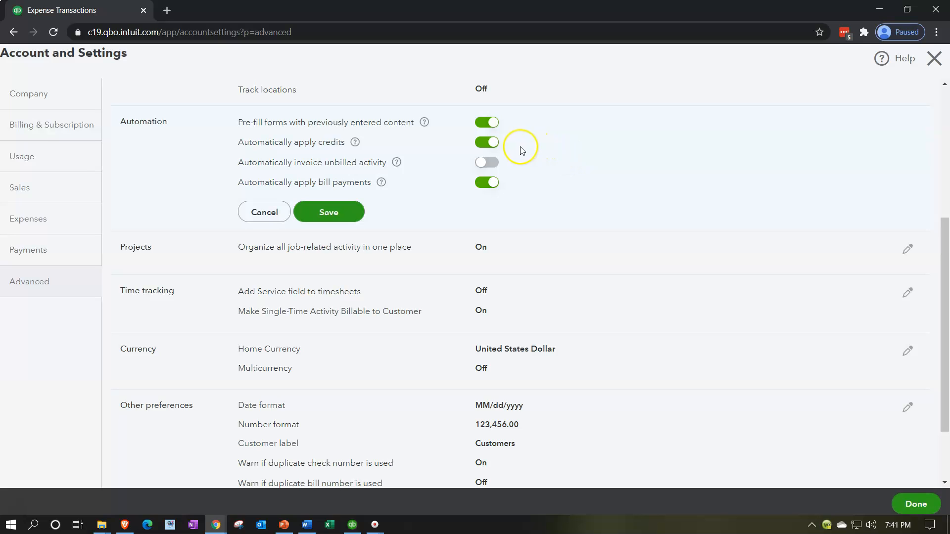
{"action": "left_click", "coordinate": [424, 122]}
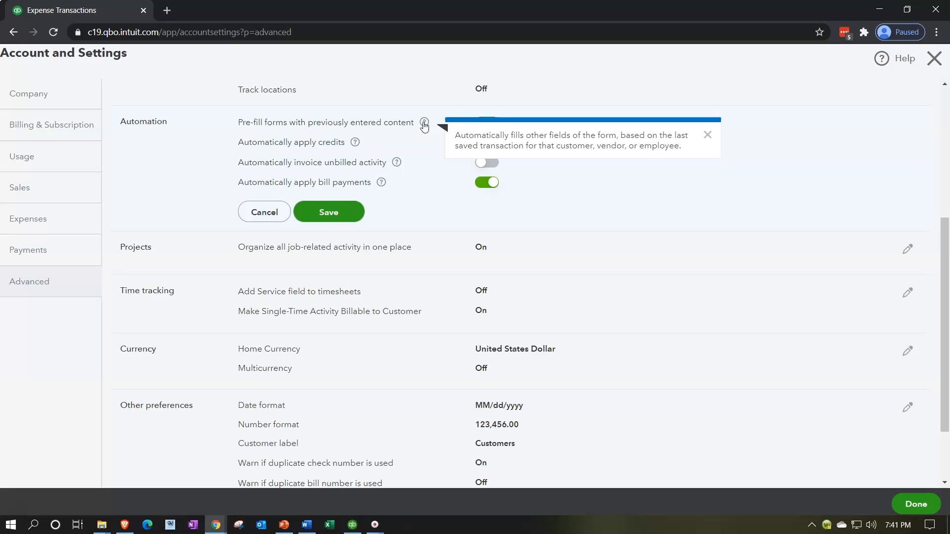
{"action": "left_click", "coordinate": [424, 123]}
{"action": "left_click", "coordinate": [424, 124]}
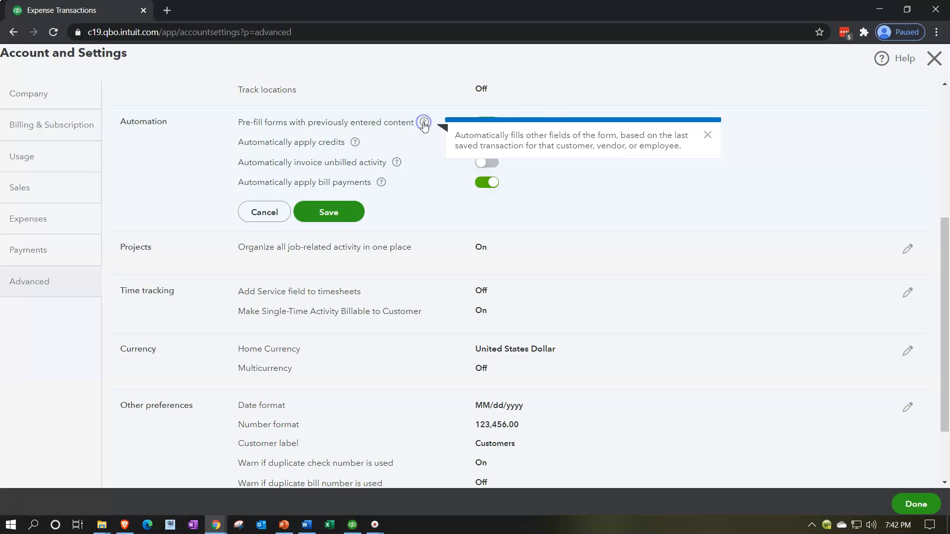
{"action": "left_click", "coordinate": [775, 197]}
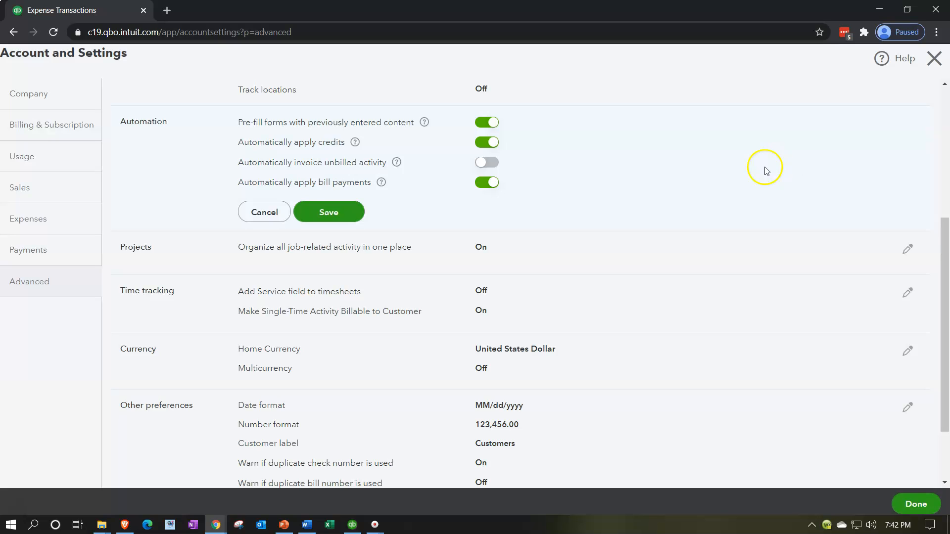
Examine the explanations of automatically applying credits, invoicing unbilled activity and applying bill payments, and save the automation settings
{"action": "left_click", "coordinate": [355, 143]}
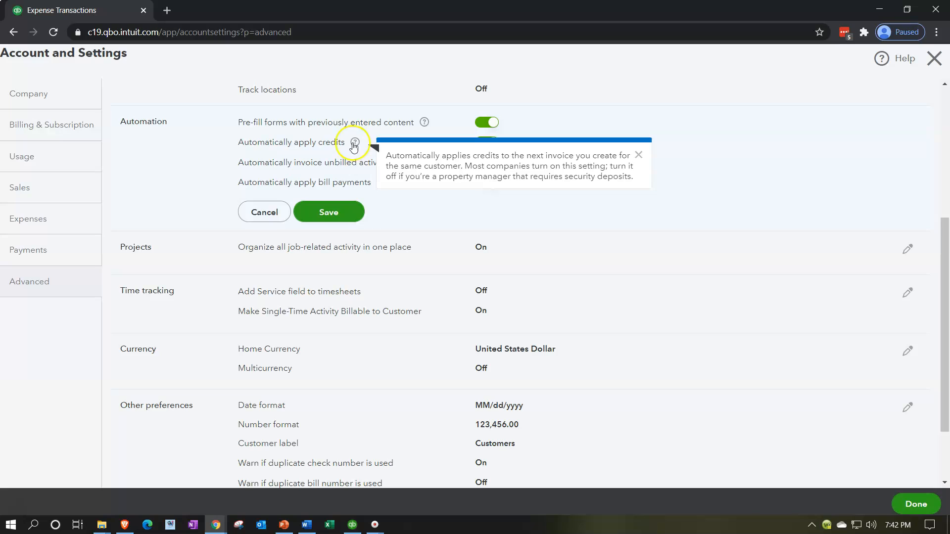
{"action": "left_click", "coordinate": [186, 181]}
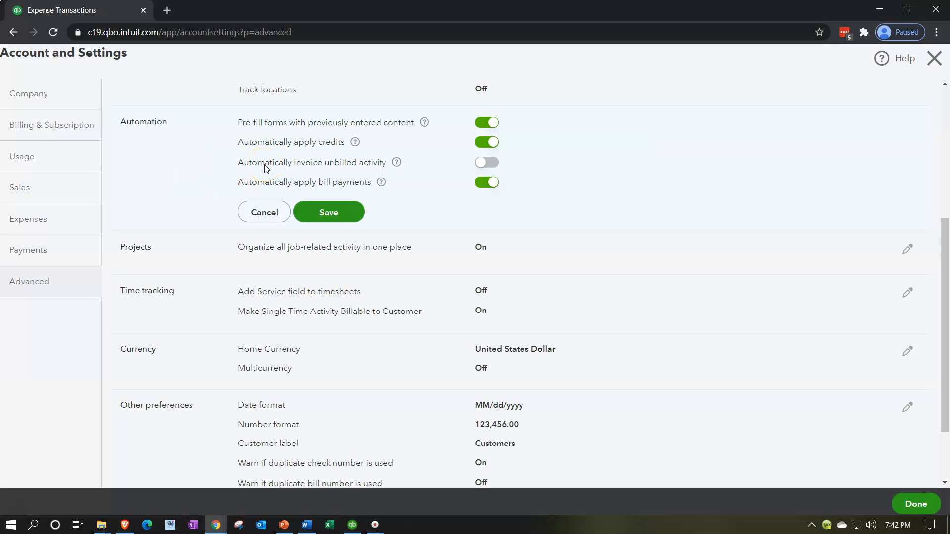
{"action": "left_click", "coordinate": [397, 163]}
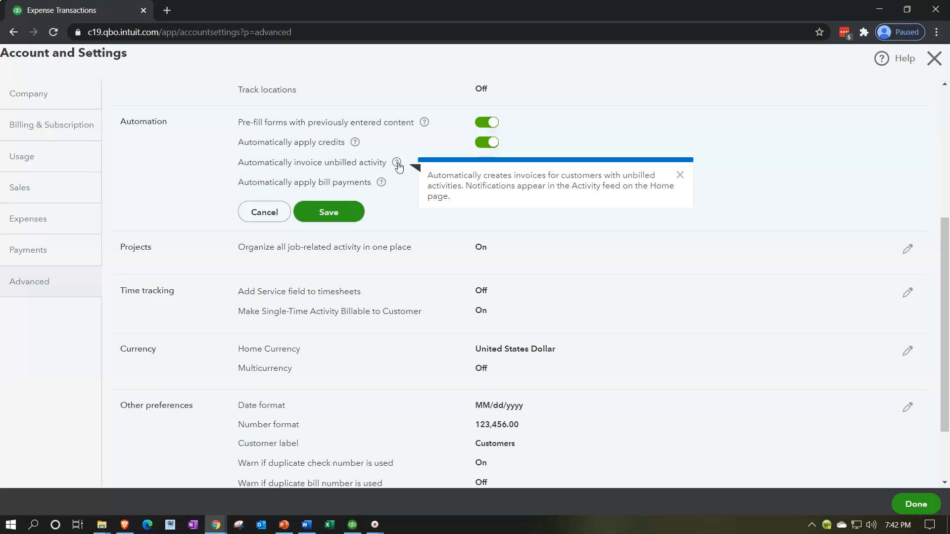
{"action": "left_click", "coordinate": [388, 181]}
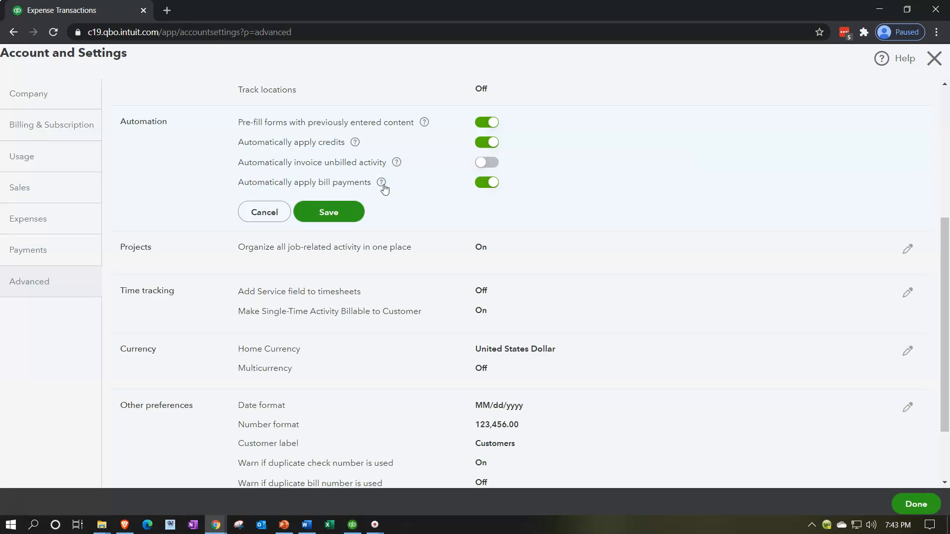
{"action": "left_click", "coordinate": [381, 183]}
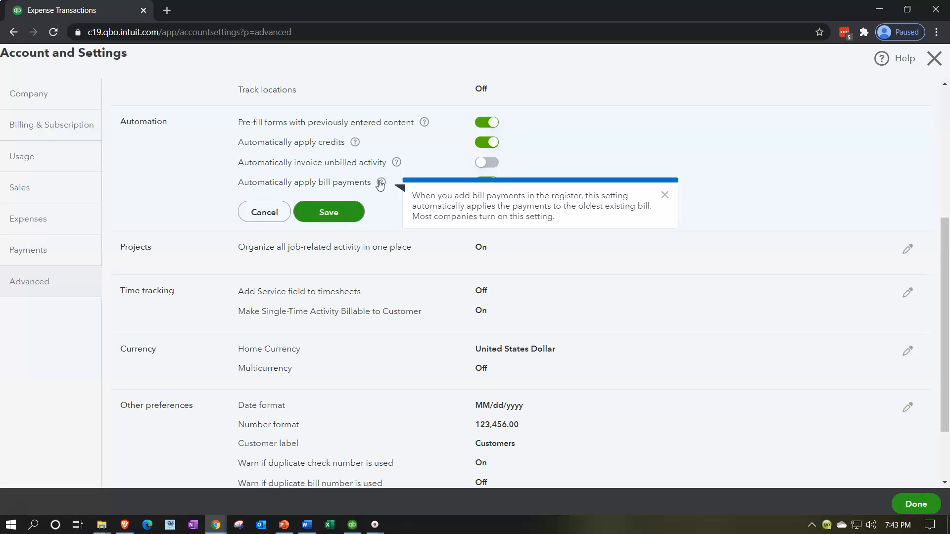
{"action": "left_click", "coordinate": [329, 211]}
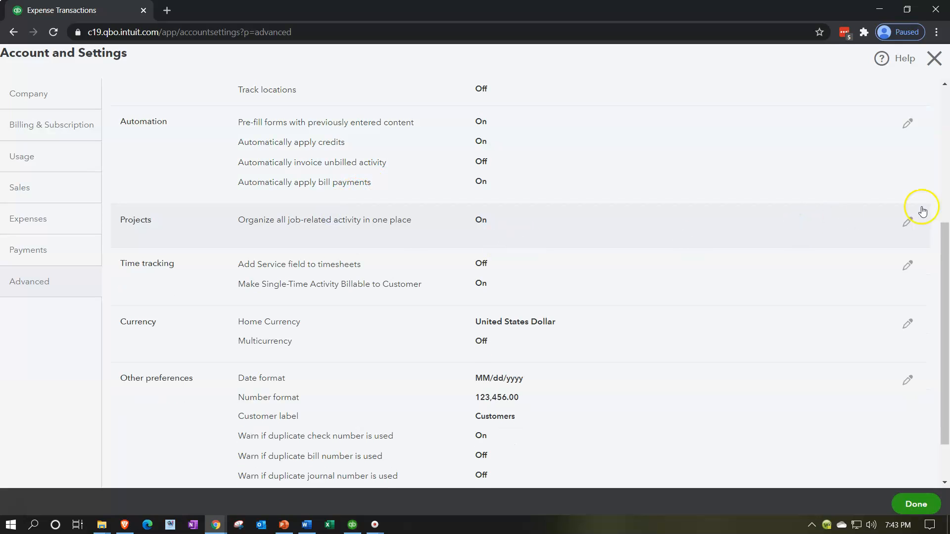
Open the projects settings to examine the explanation of organizing job-related activity in one place, and save them
{"action": "left_click", "coordinate": [907, 221]}
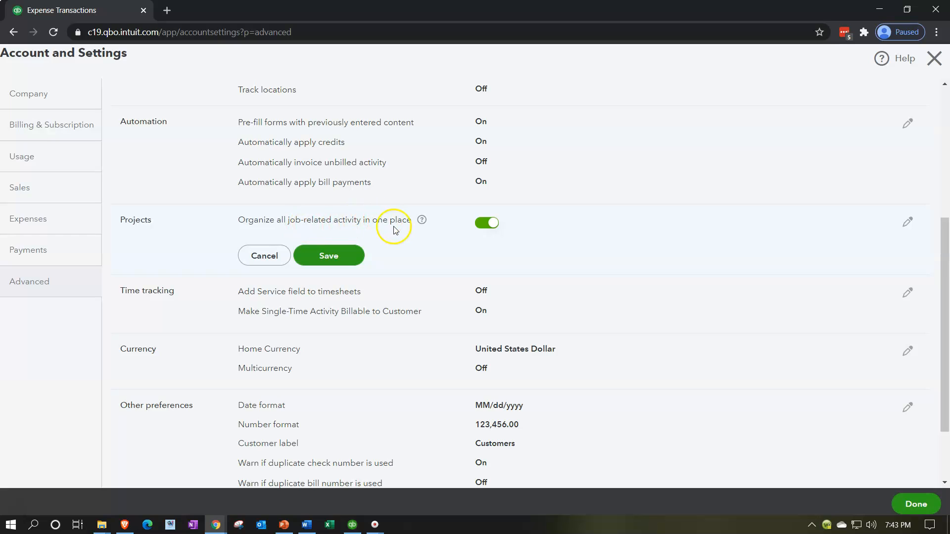
{"action": "left_click", "coordinate": [422, 219]}
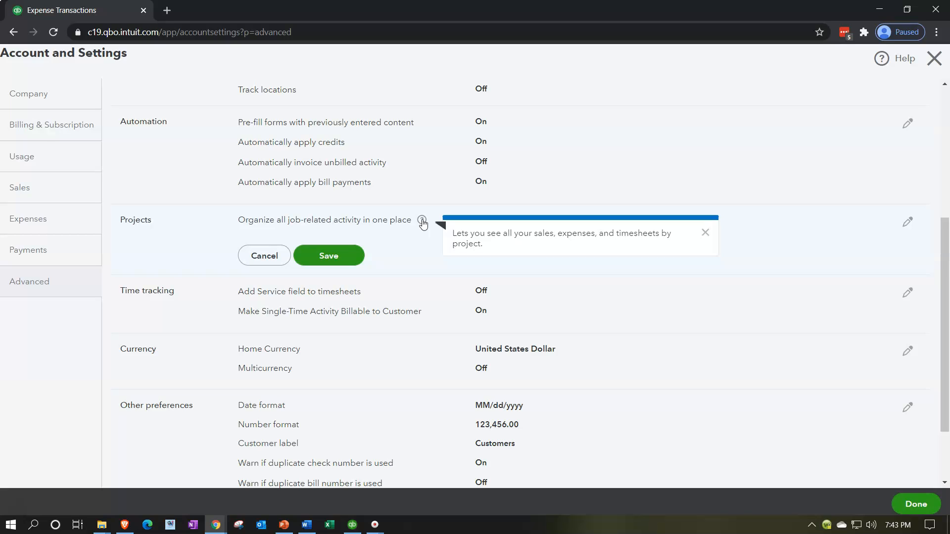
{"action": "left_click", "coordinate": [419, 241]}
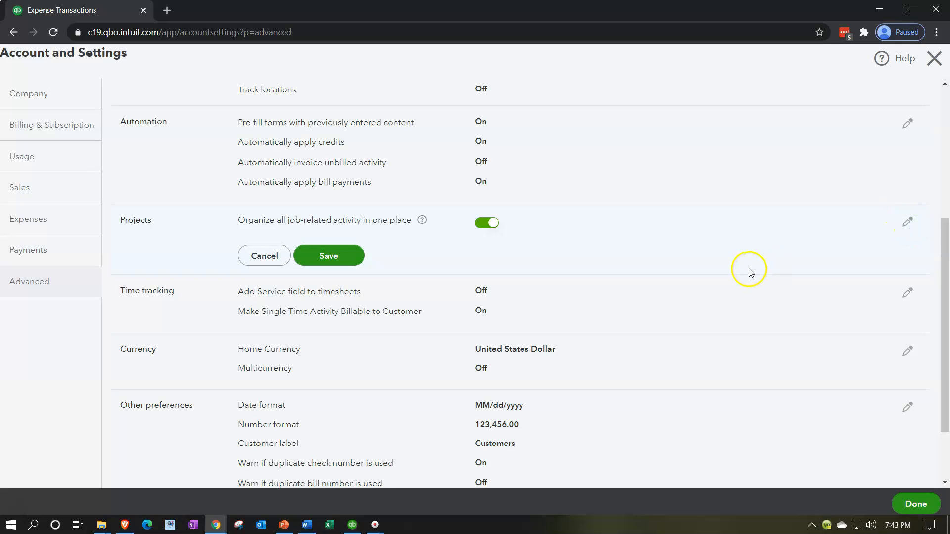
{"action": "scroll", "coordinate": [617, 274], "scroll_direction": "down", "scroll_amount": 1}
{"action": "left_click", "coordinate": [348, 195]}
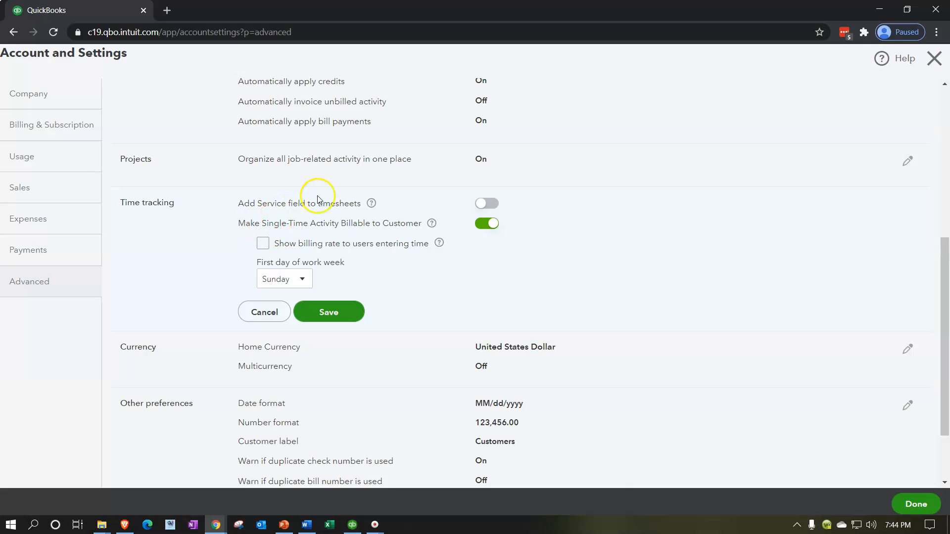
Examine the time tracking options, including the explanation of the timesheet Service field, and save the settings
{"action": "left_click", "coordinate": [372, 205]}
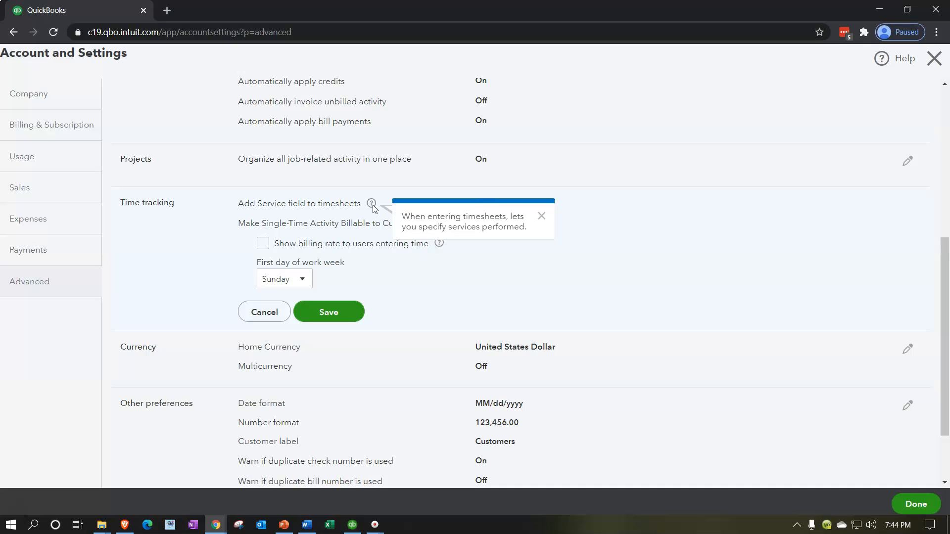
{"action": "left_click", "coordinate": [664, 275]}
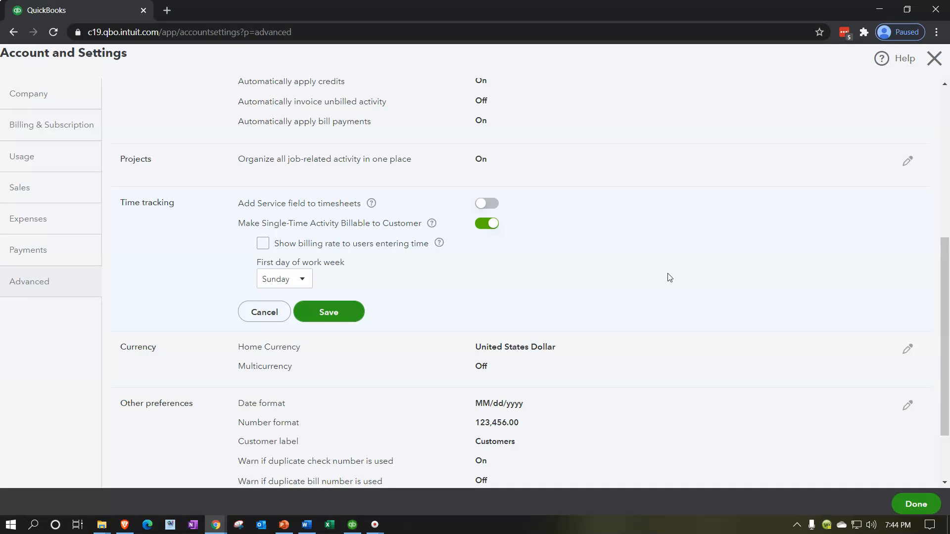
{"action": "left_click", "coordinate": [656, 281]}
{"action": "left_click", "coordinate": [330, 313]}
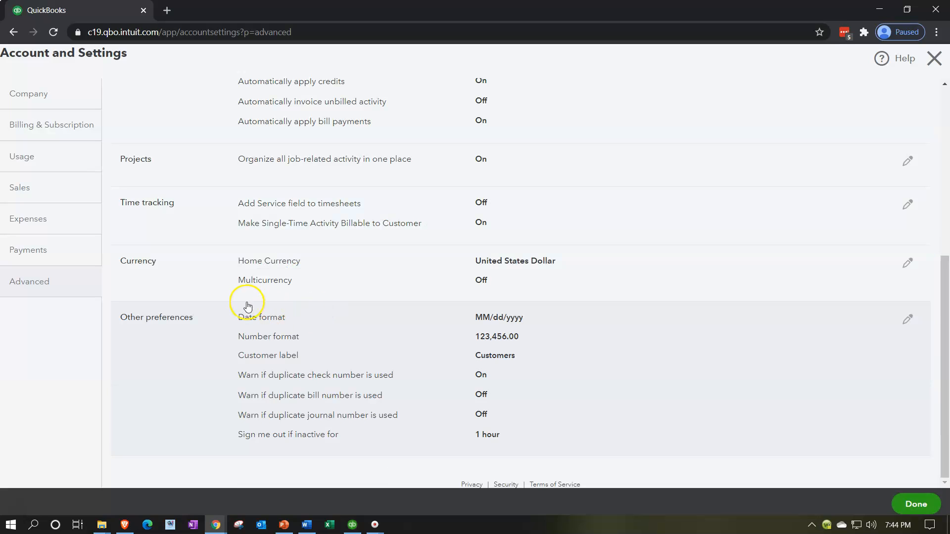
Open the currency settings to examine the home currency and multicurrency options, and save them
{"action": "left_click", "coordinate": [907, 263]}
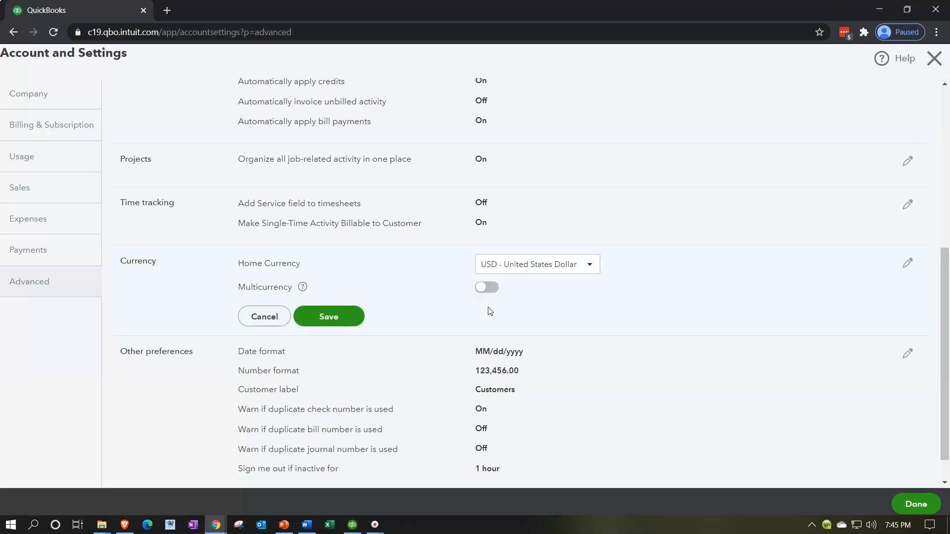
{"action": "left_click", "coordinate": [911, 265]}
{"action": "left_click", "coordinate": [336, 320]}
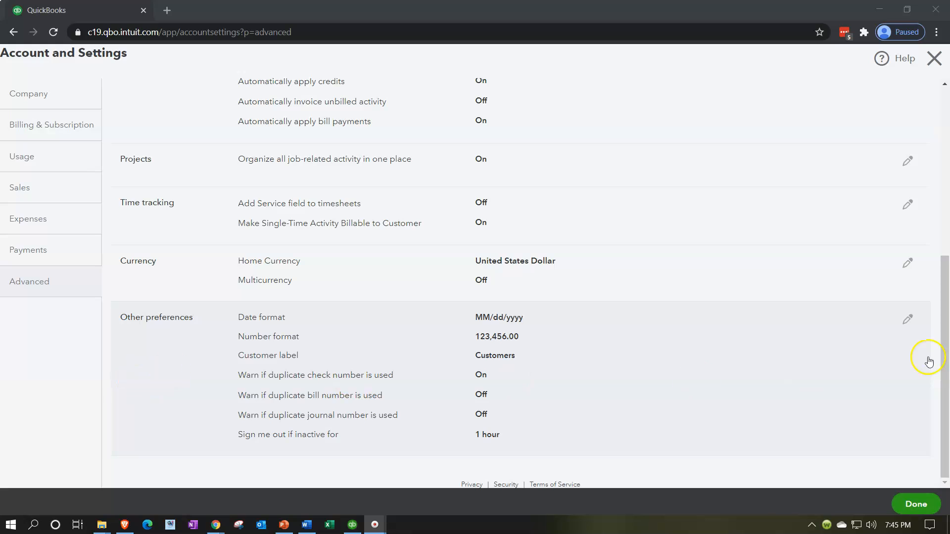
Open the other preferences for editing and examine the available date formats, number formats and customer labels
{"action": "left_click", "coordinate": [907, 319]}
{"action": "scroll", "coordinate": [742, 356], "scroll_direction": "down", "scroll_amount": 1}
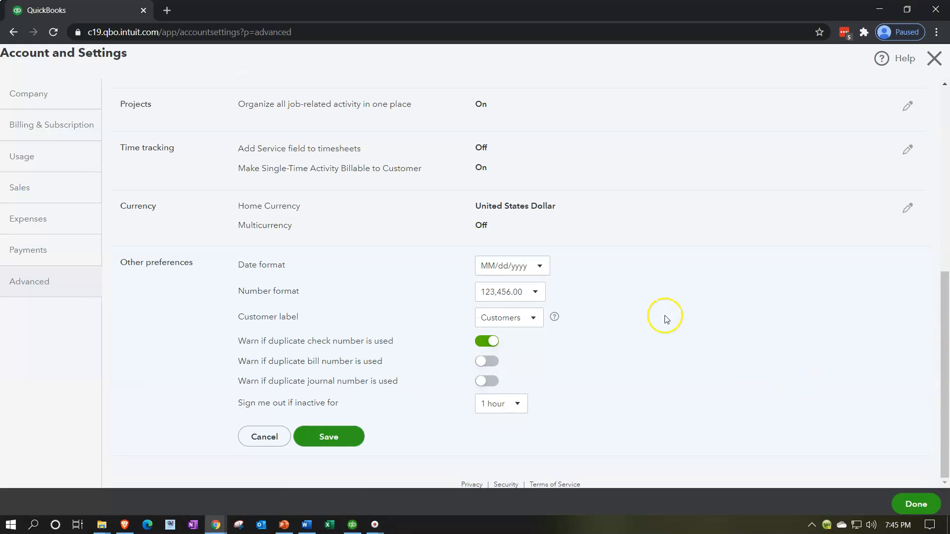
{"action": "left_click", "coordinate": [539, 268]}
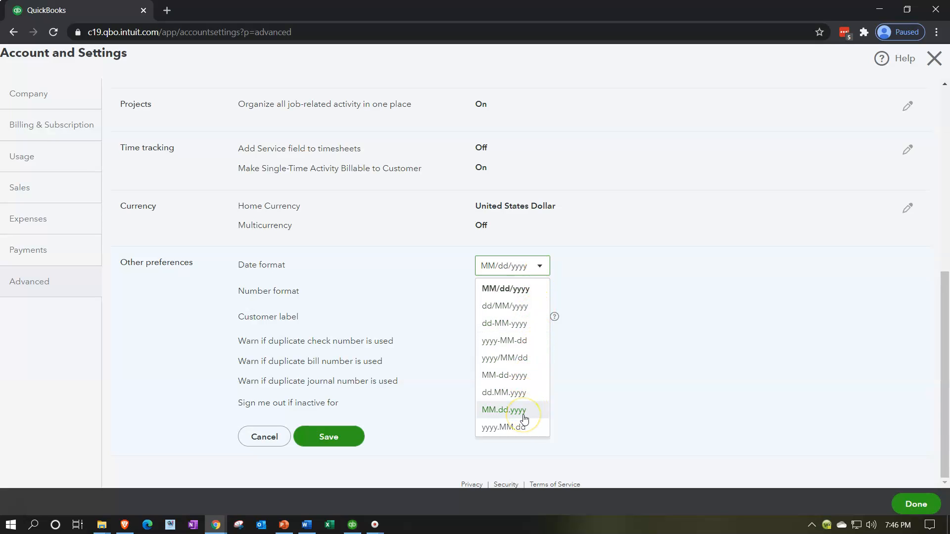
{"action": "left_click", "coordinate": [668, 310]}
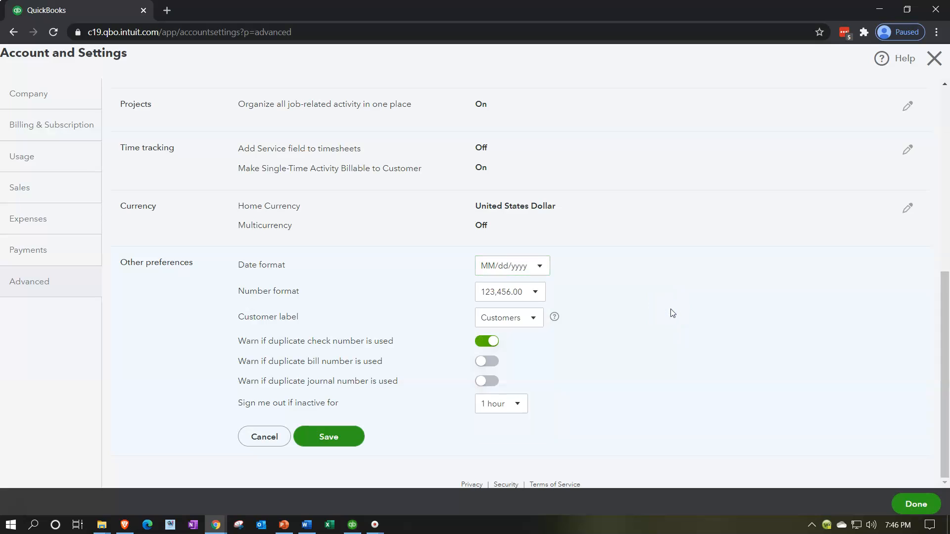
{"action": "left_click", "coordinate": [537, 293]}
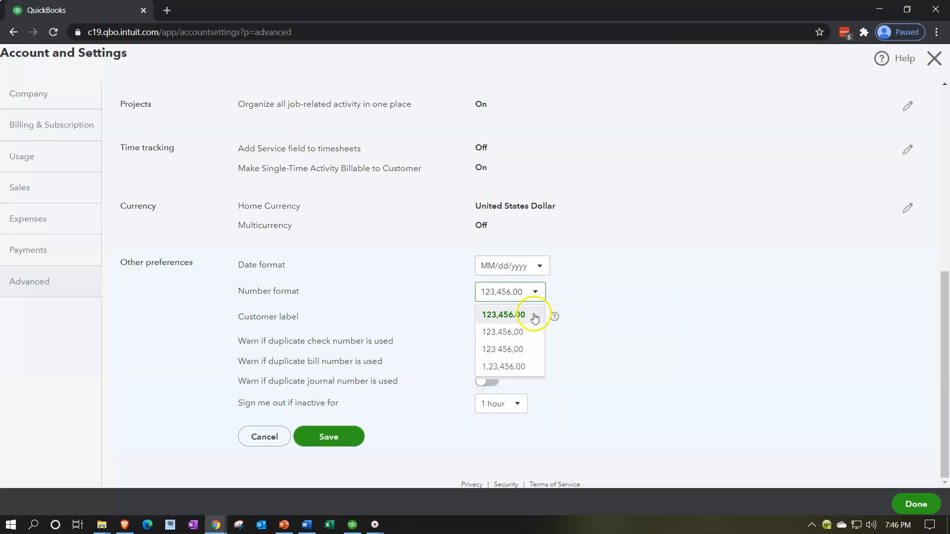
{"action": "left_click", "coordinate": [671, 307]}
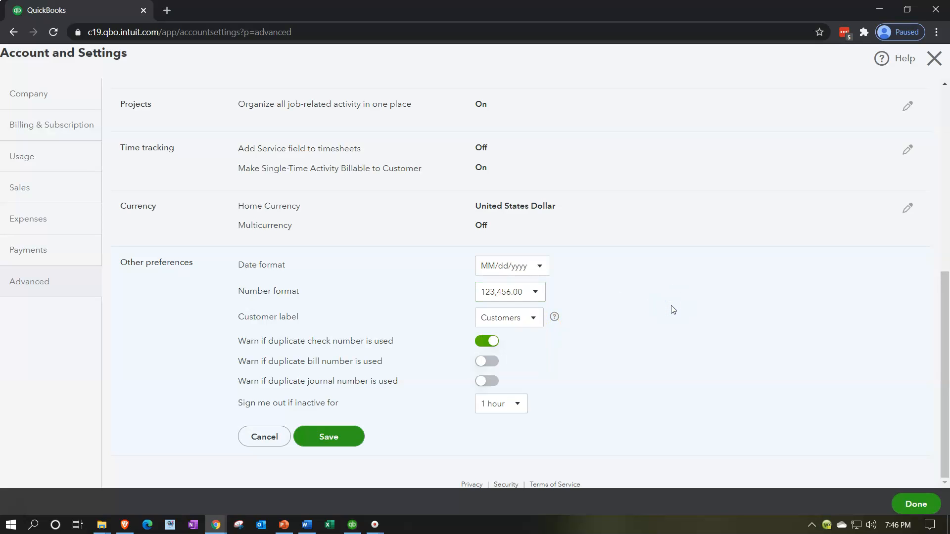
{"action": "left_click", "coordinate": [533, 317]}
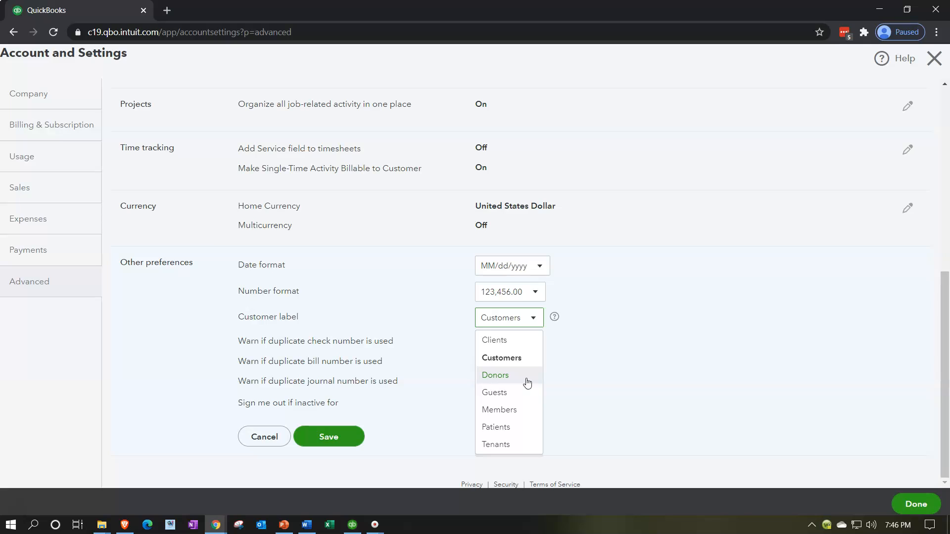
{"action": "left_click", "coordinate": [630, 371]}
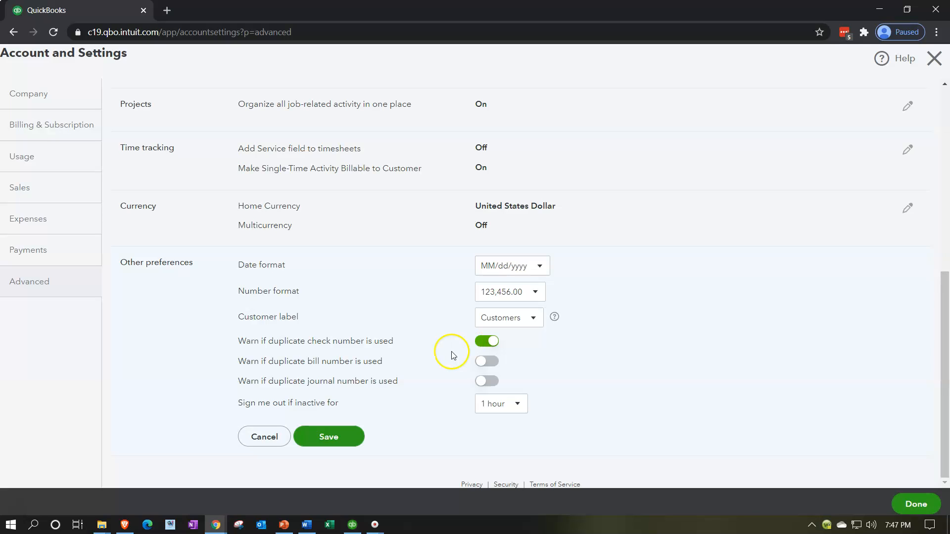
Choose 1 hour as the inactivity sign-out time and save the other preferences
{"action": "left_click", "coordinate": [518, 405]}
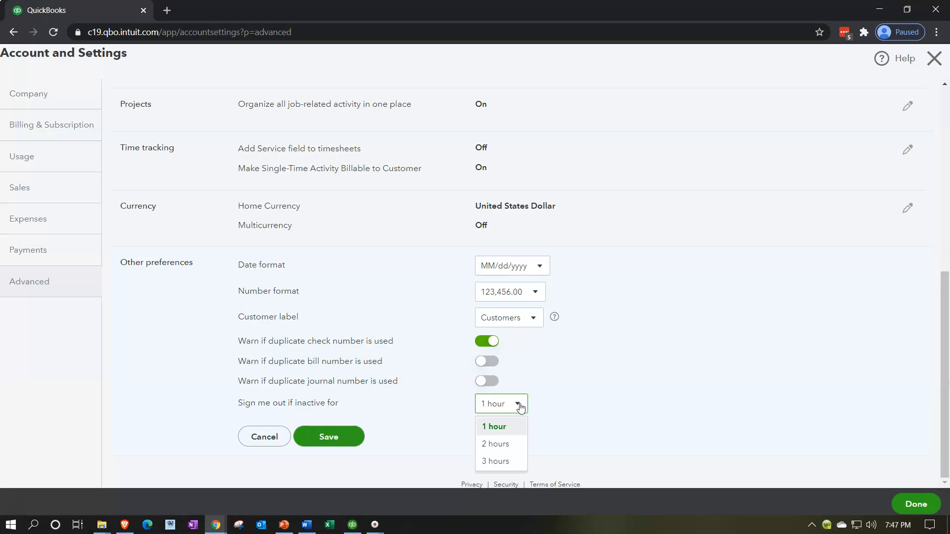
{"action": "left_click", "coordinate": [514, 426]}
{"action": "left_click", "coordinate": [616, 405]}
{"action": "left_click", "coordinate": [615, 411]}
{"action": "left_click", "coordinate": [624, 409]}
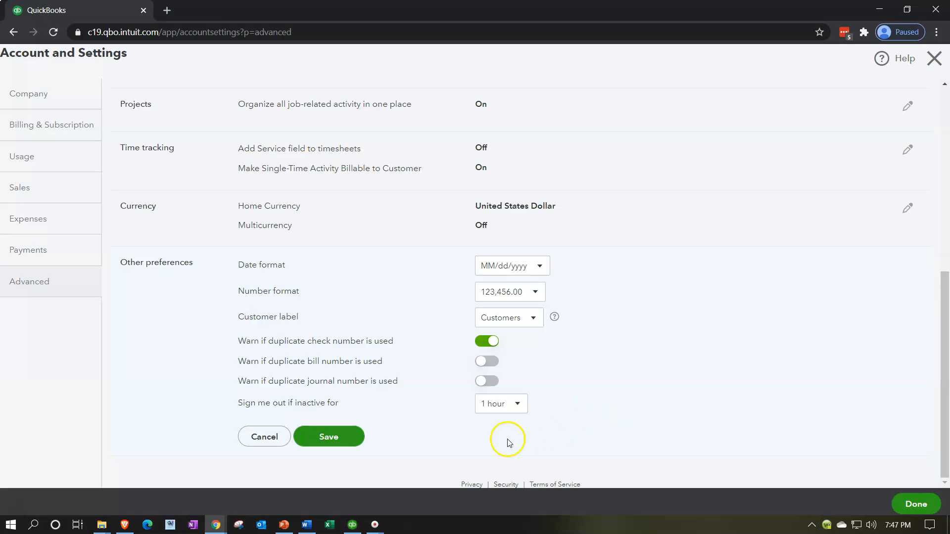
{"action": "left_click", "coordinate": [344, 438]}
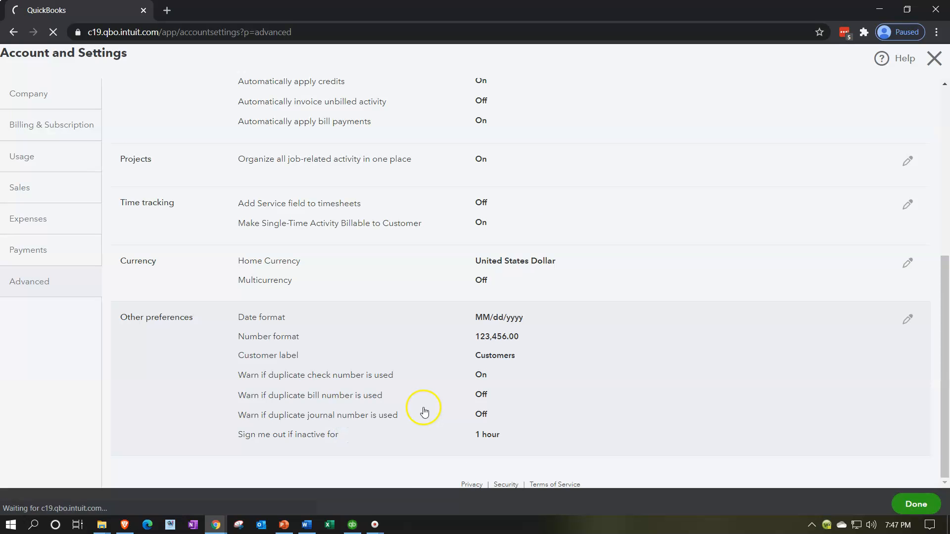